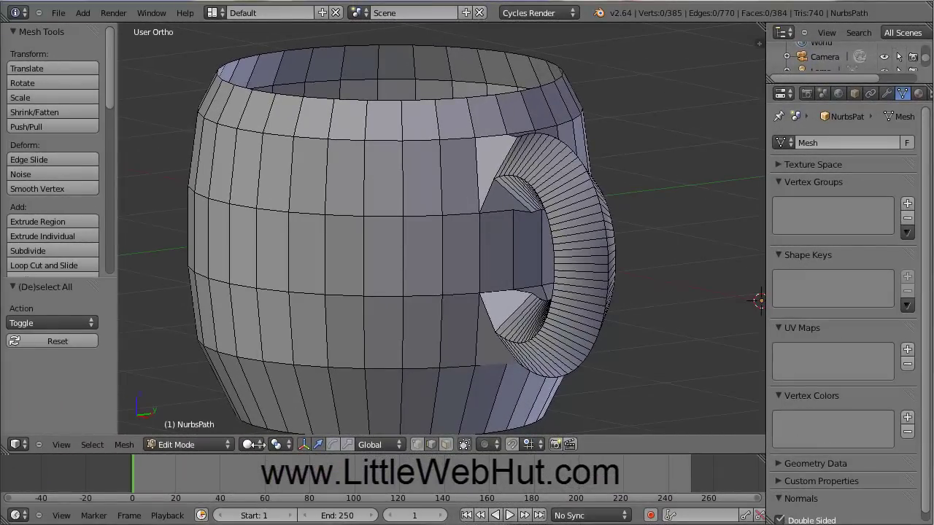
Display the mug as a wireframe in front view and switch to vertex selection.
click(254, 444)
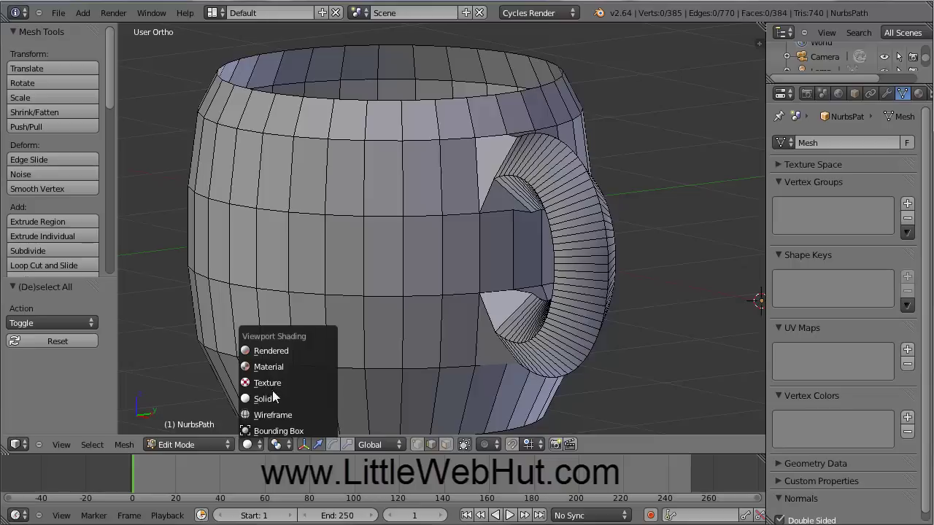
click(276, 413)
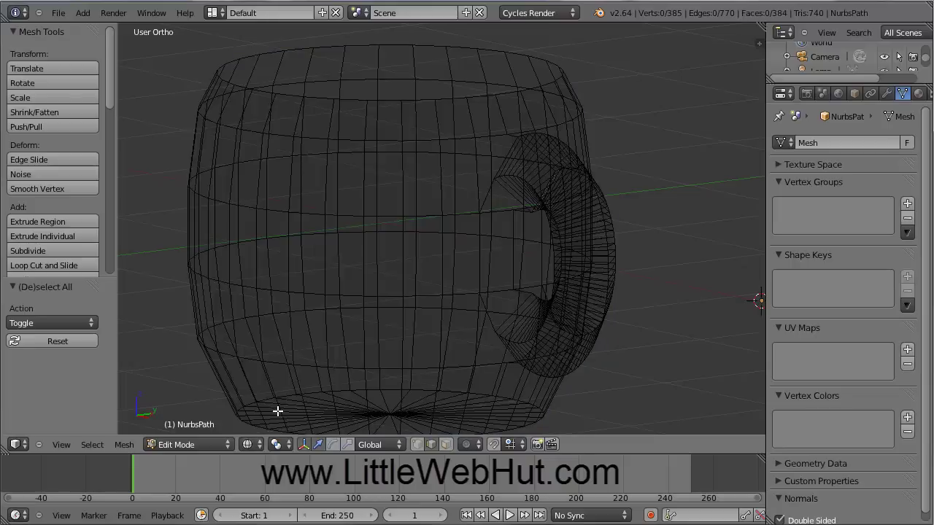
key(KP_1)
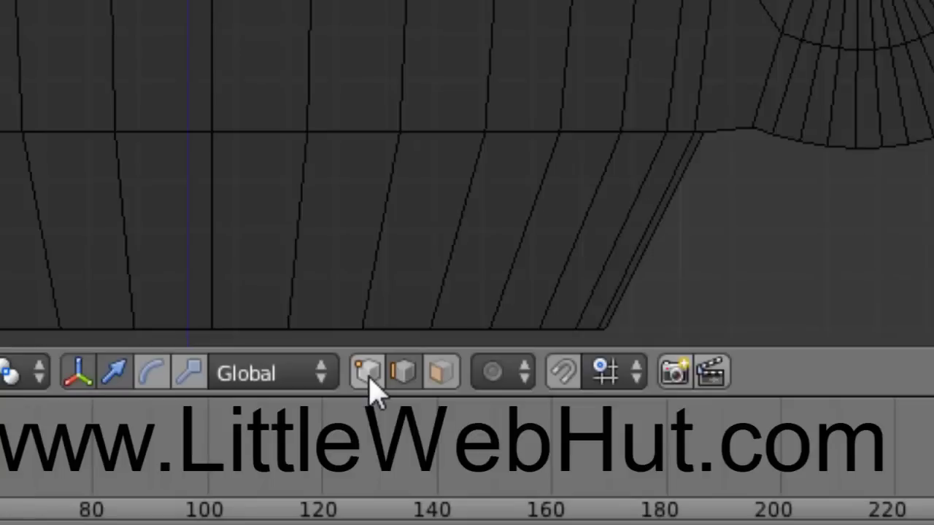
click(369, 373)
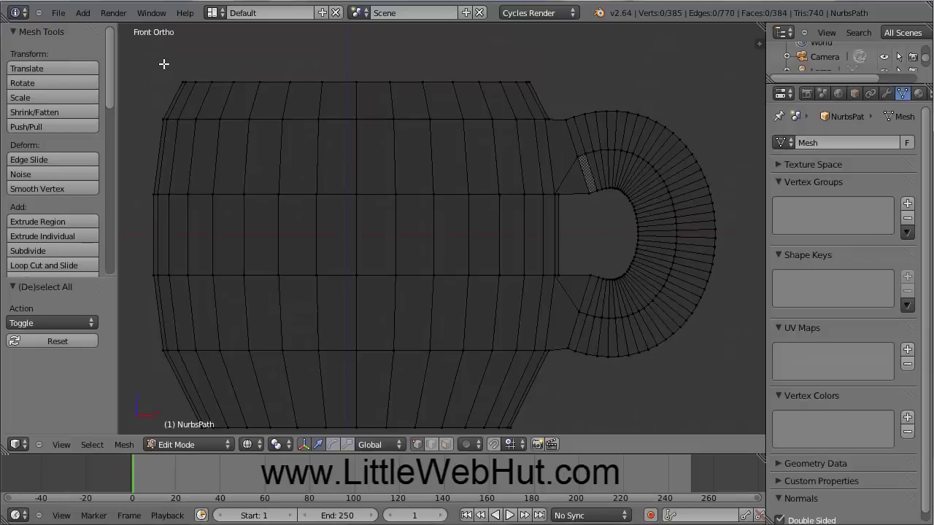
Extrude the mug's top rim vertices in place and scale the new ring inward to 0.8.
key(b)
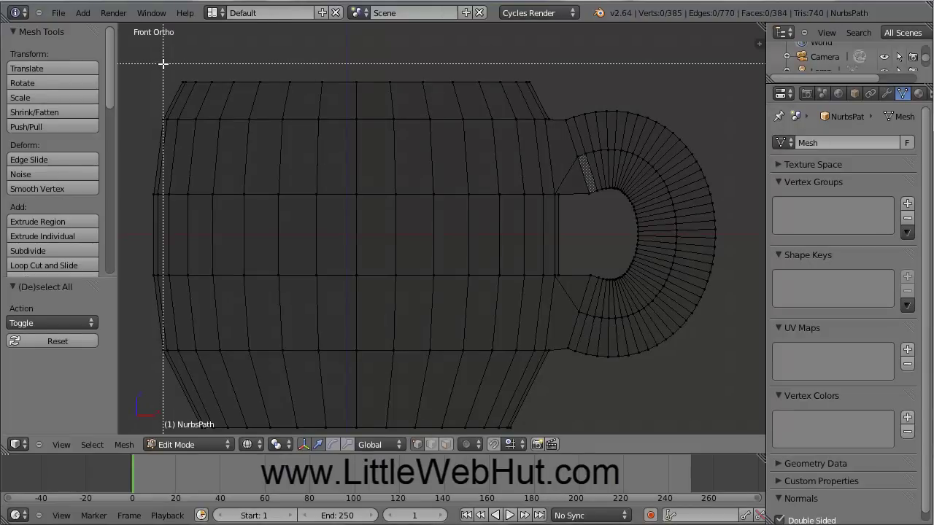
drag(163, 64, 552, 96)
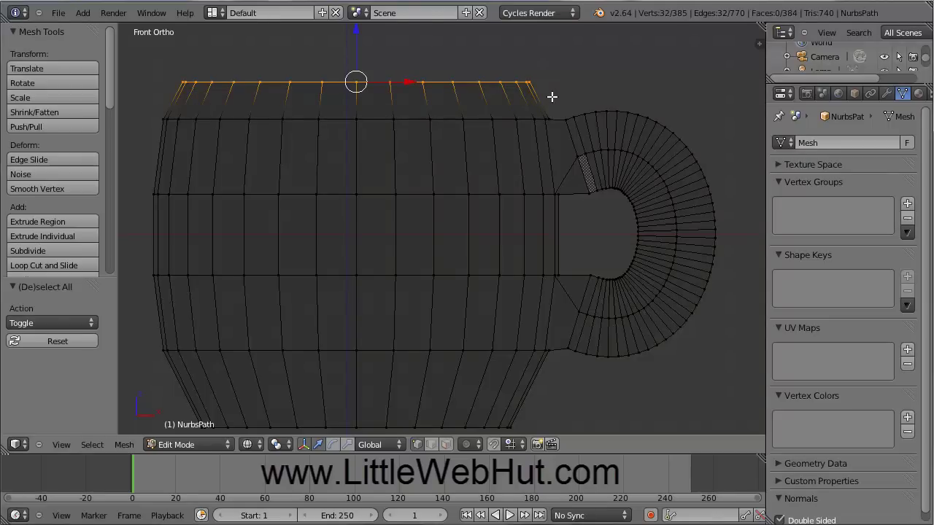
key(e)
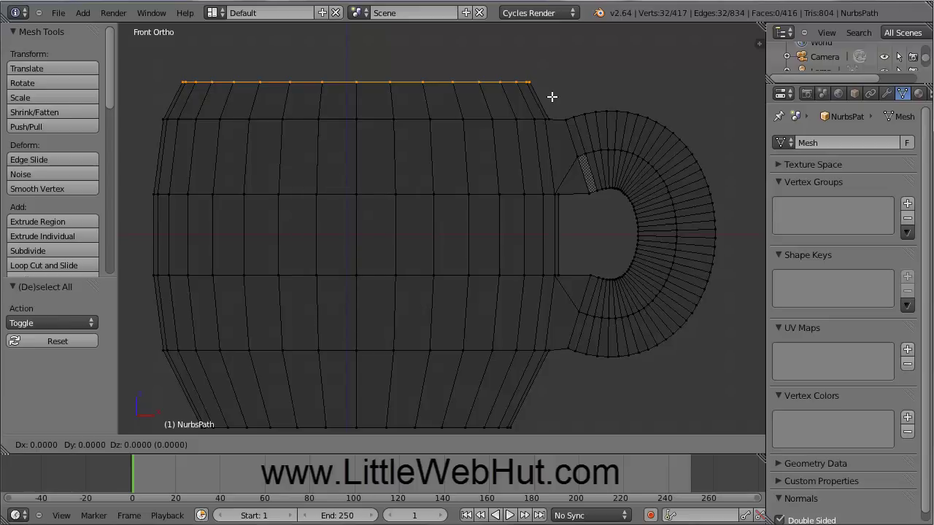
click(552, 97)
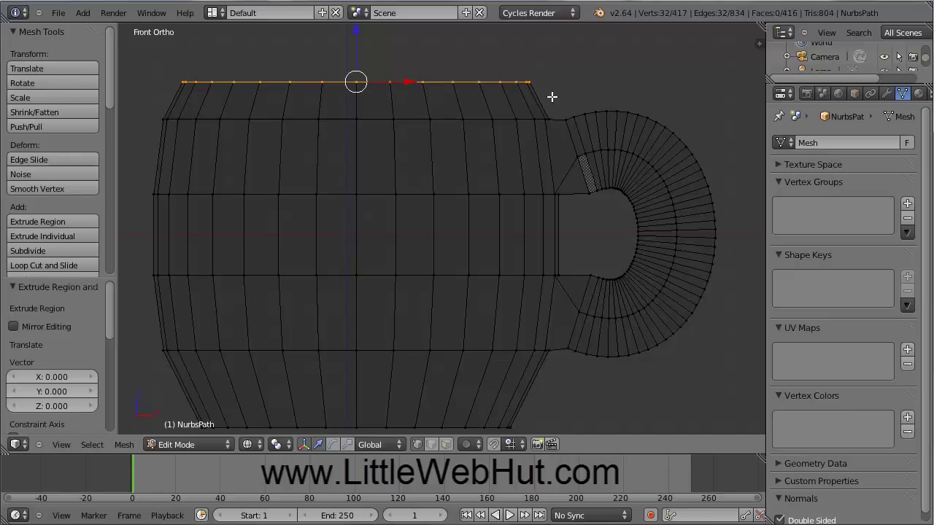
middle_drag(379, 149, 379, 173)
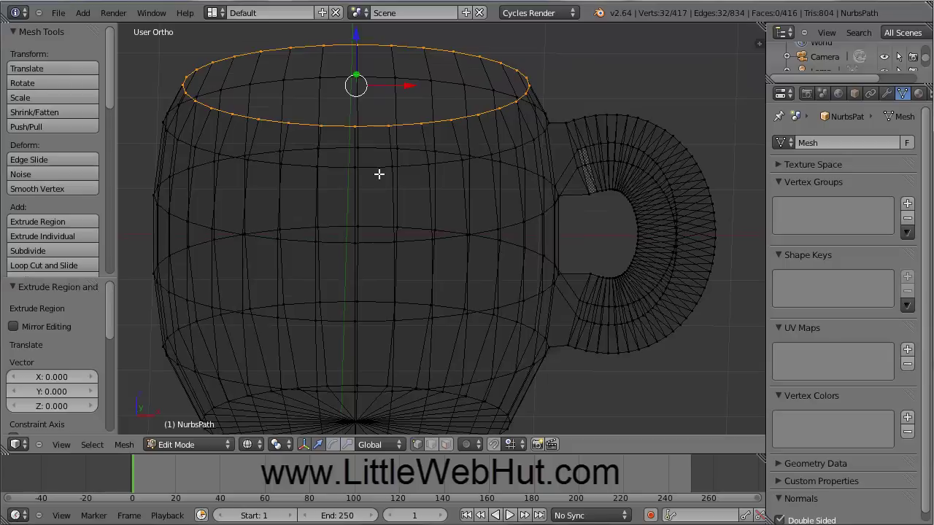
key(s)
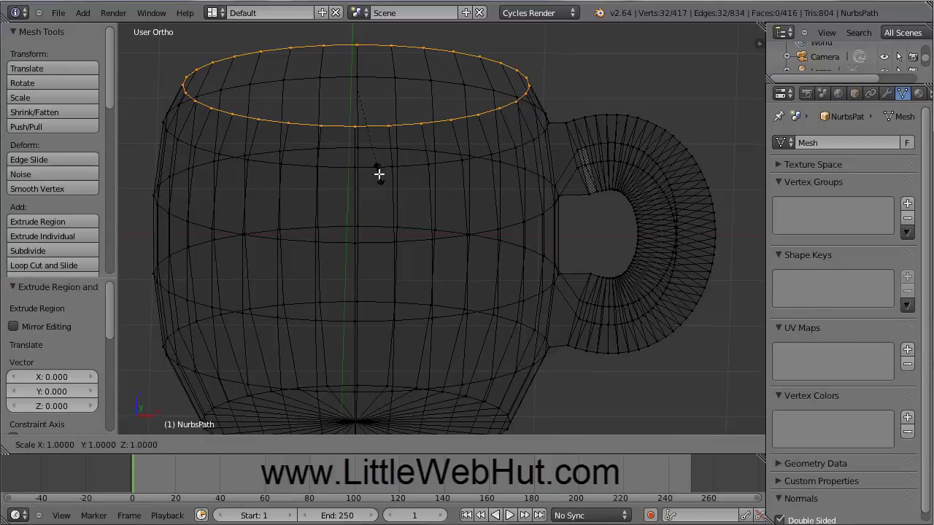
key(0)
key(8)
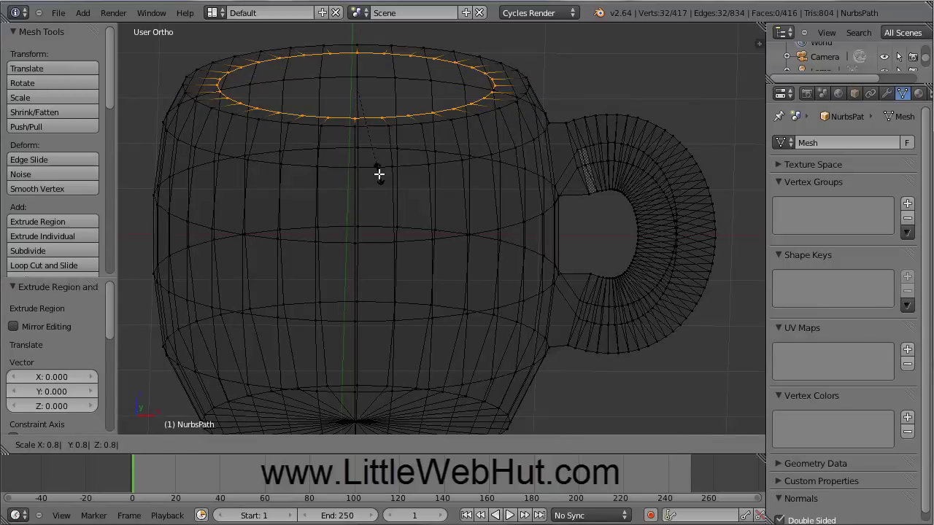
key(Return)
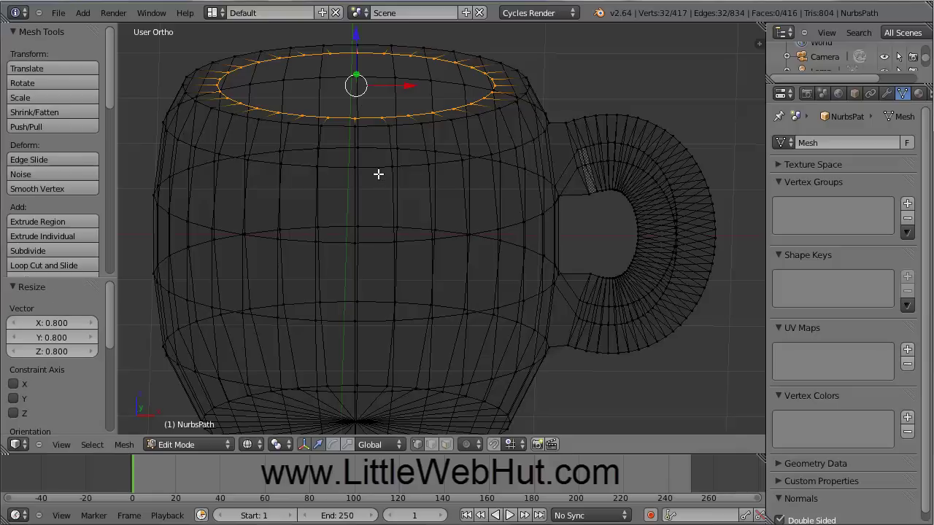
Extrude the inner rim ring about 0.19 down along Z to the next edge loop and scale it to about 1.10.
key(KP_1)
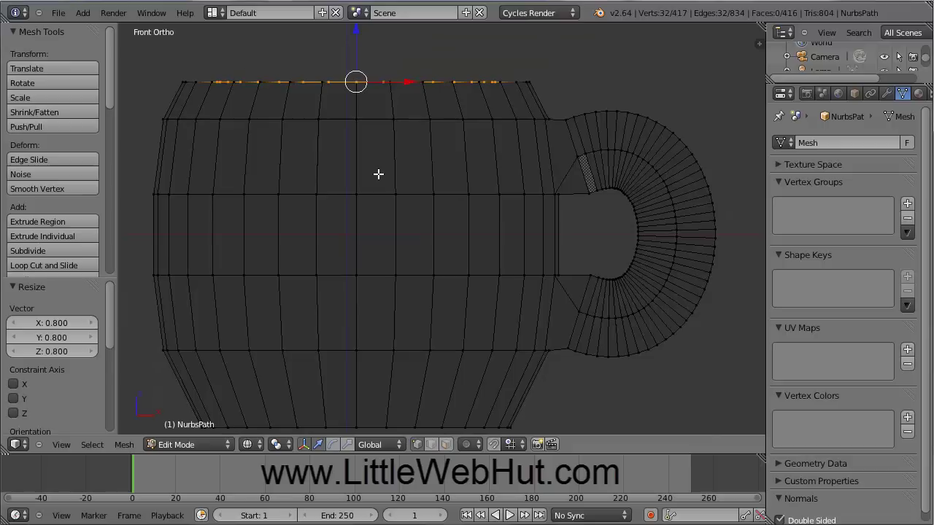
key(e)
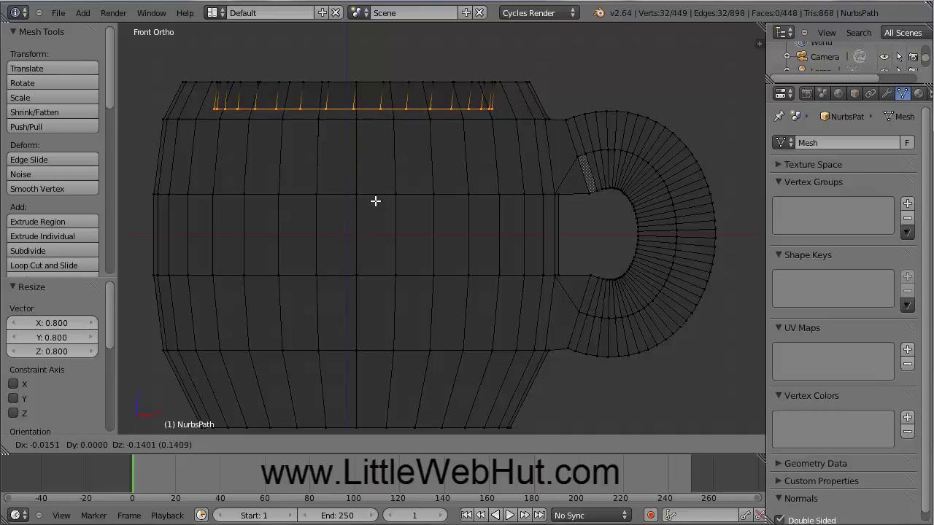
key(z)
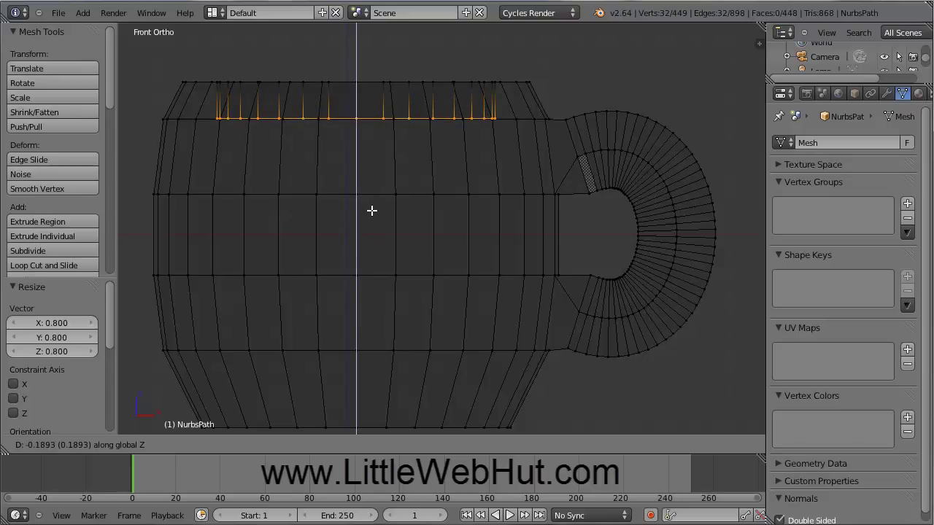
click(371, 210)
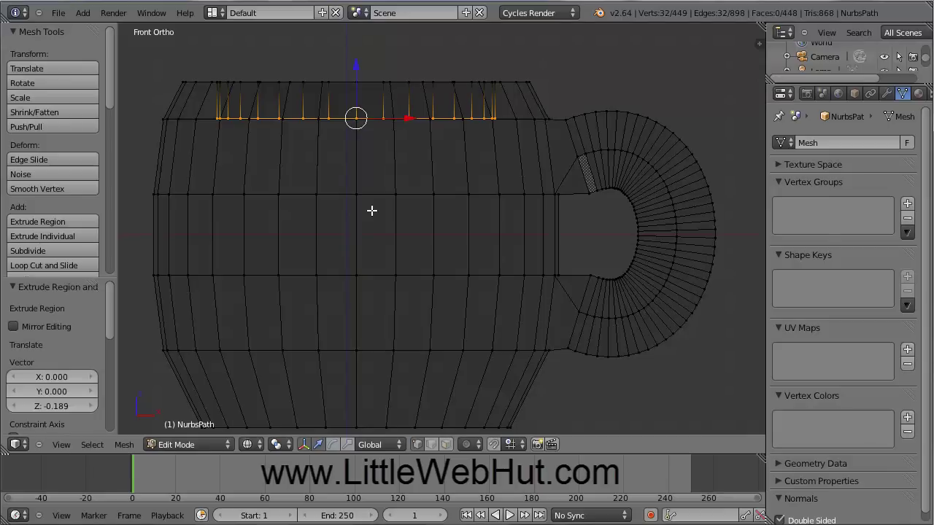
key(s)
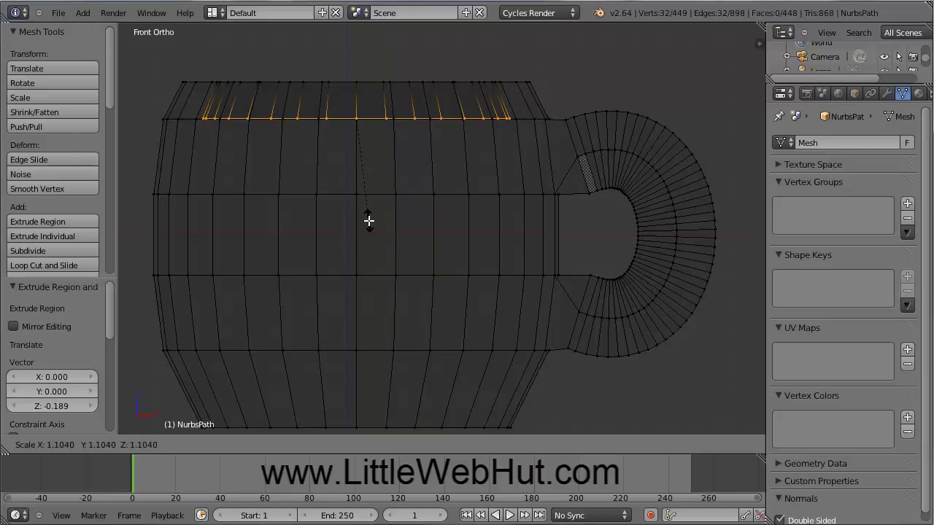
click(368, 221)
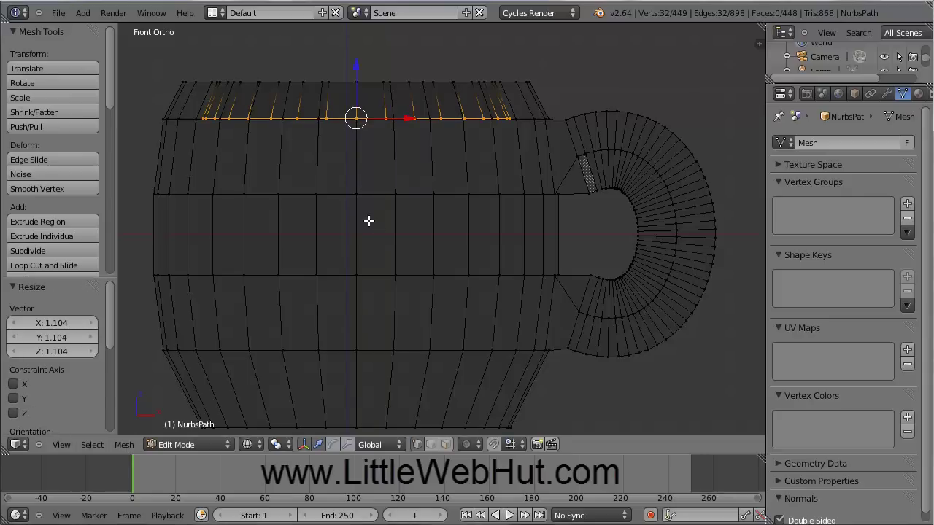
Extrude the inner ring about 0.39 further down along Z and scale it to about 1.05 to follow the outer wall.
key(e)
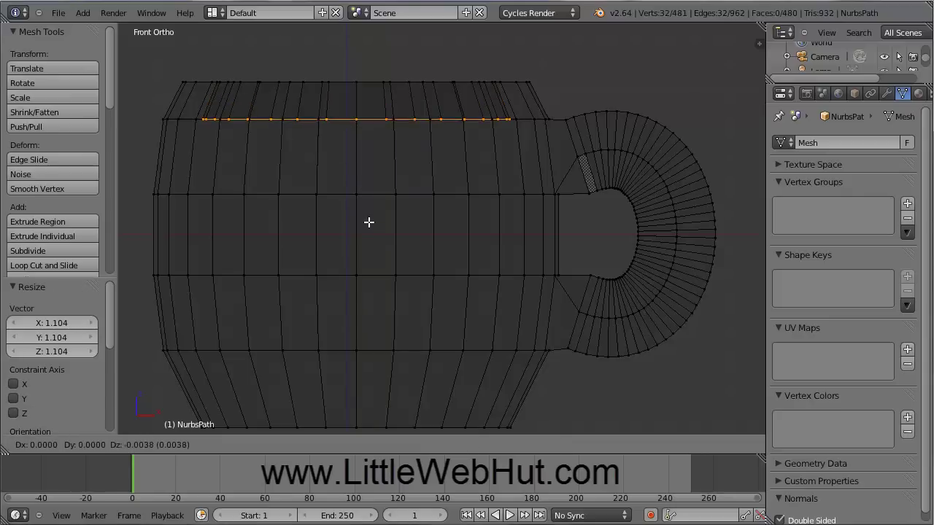
key(z)
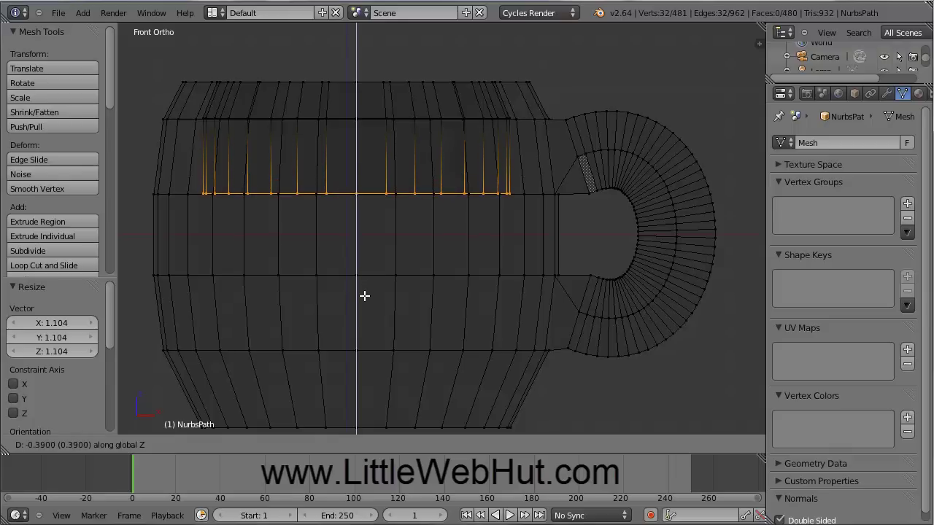
click(365, 296)
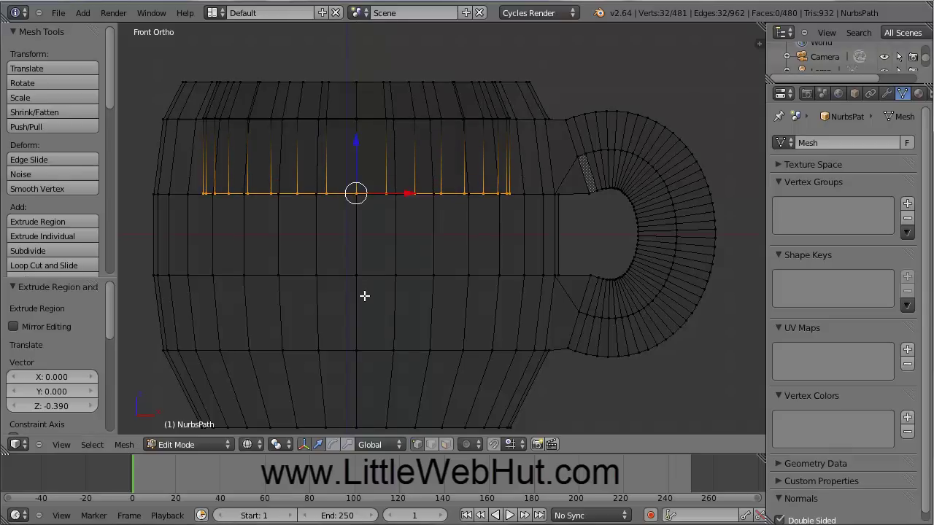
key(s)
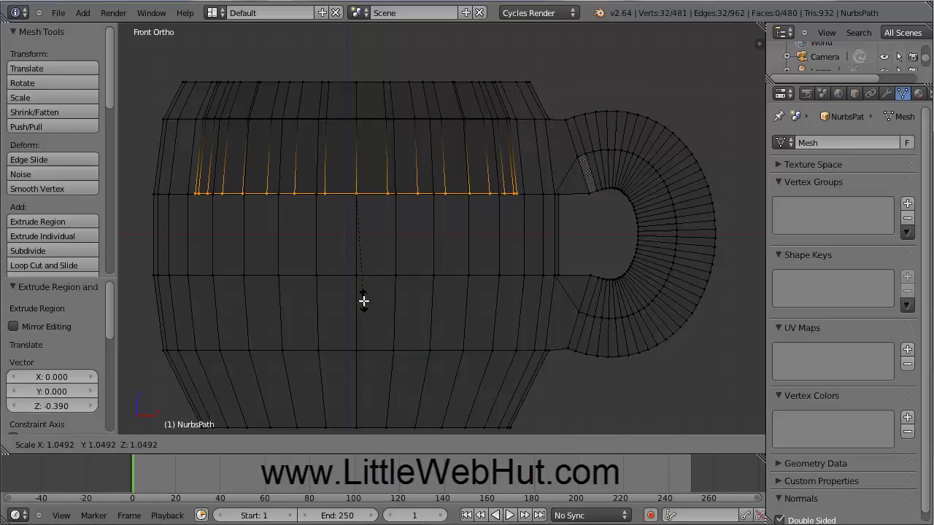
click(363, 300)
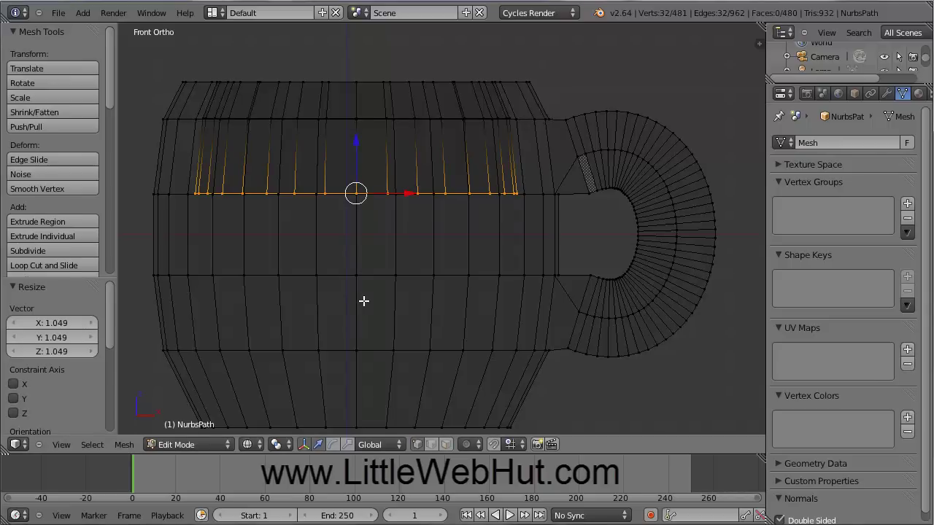
Extrude the inner wall ring about 0.42 straight down along Z to the lower middle edge loop.
key(e)
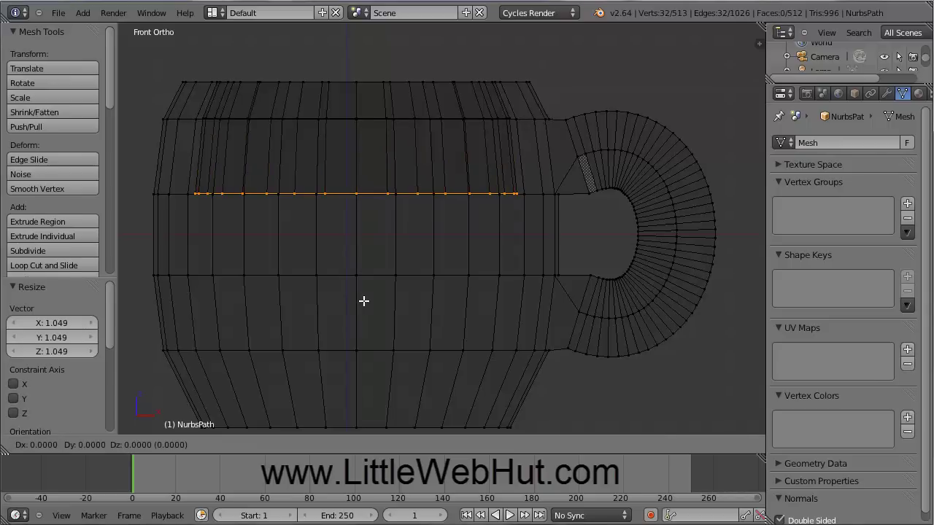
key(z)
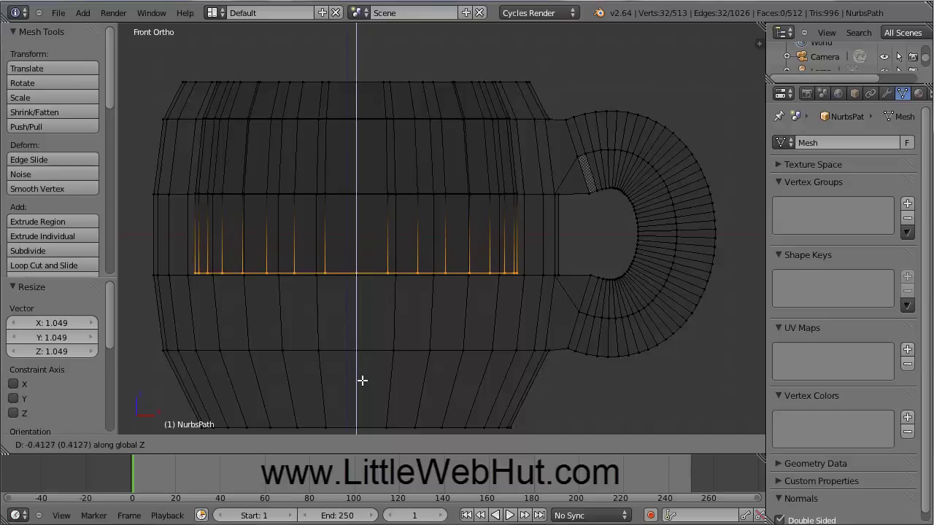
click(361, 381)
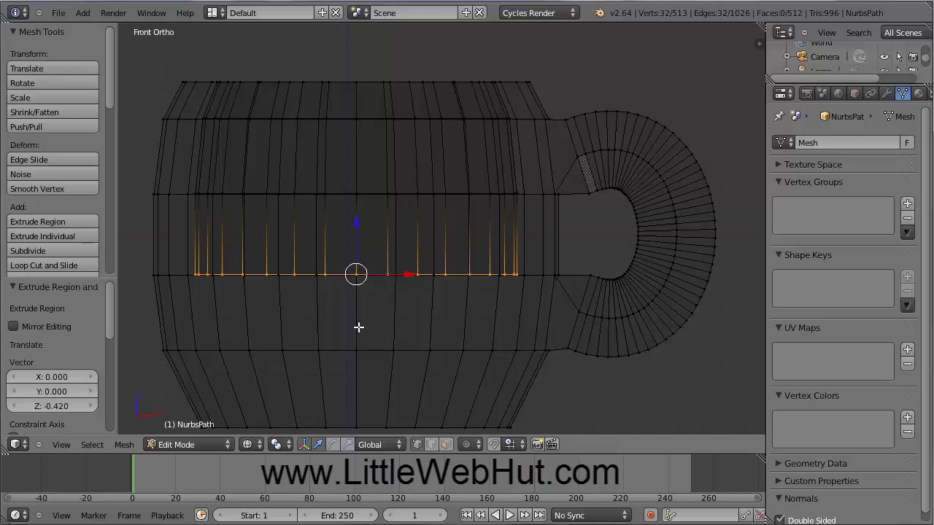
Extrude the inner ring about 0.57 down along Z to just above the mug's base and scale it to about 0.845.
key(e)
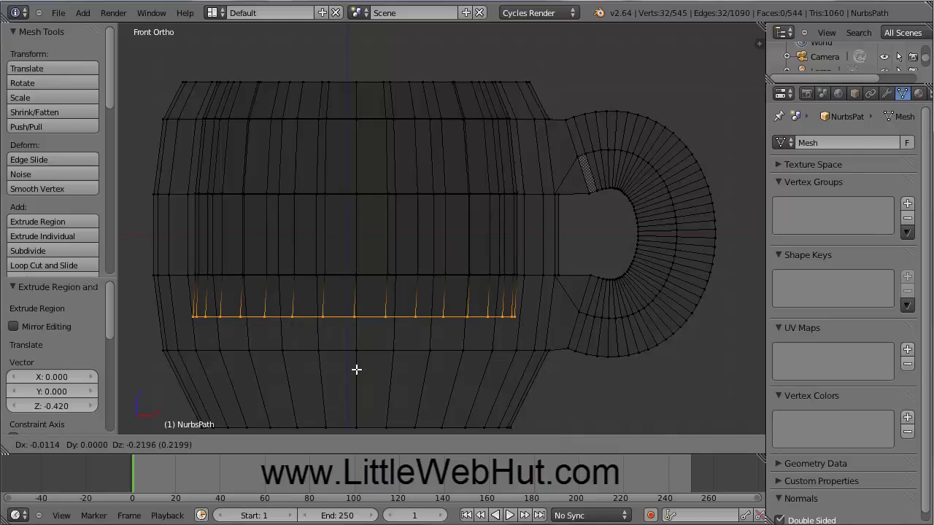
key(z)
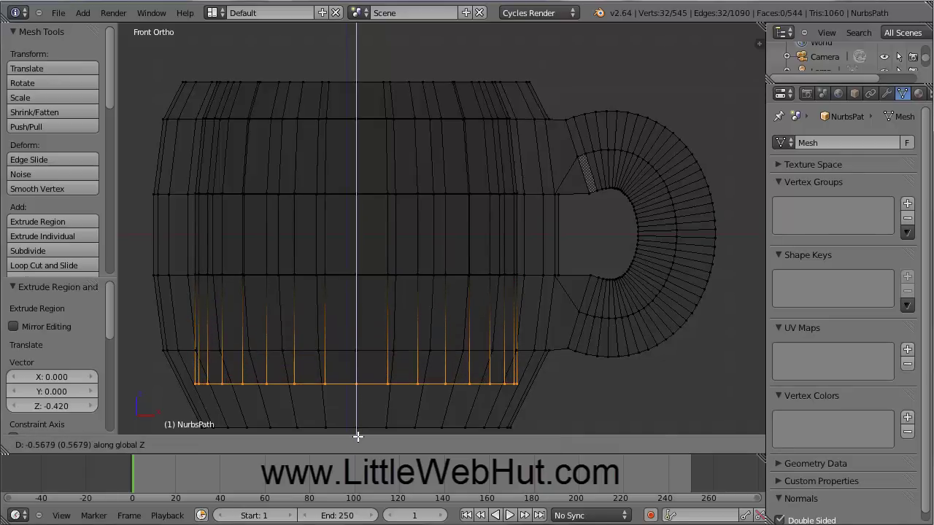
click(357, 436)
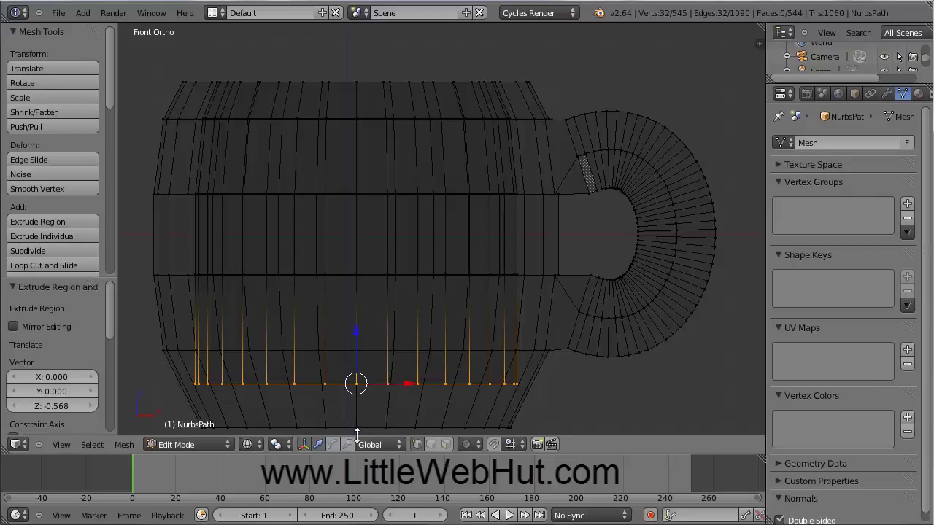
key(s)
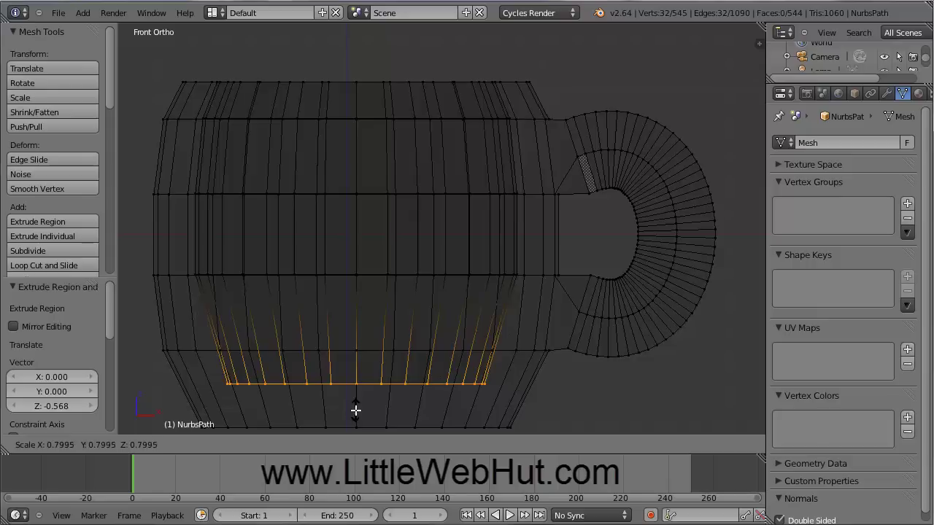
click(355, 412)
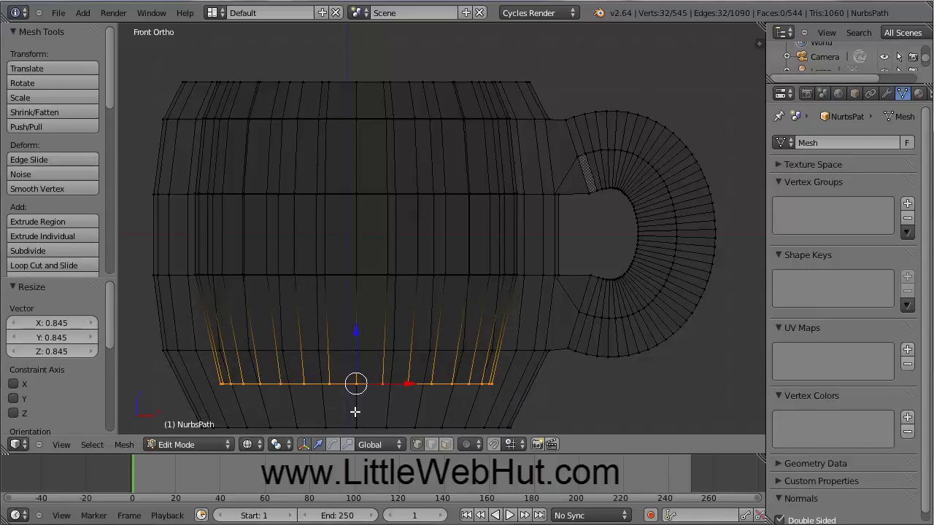
Extrude the inner bottom ring in place and merge its vertices at center to close the mug's inner floor.
key(e)
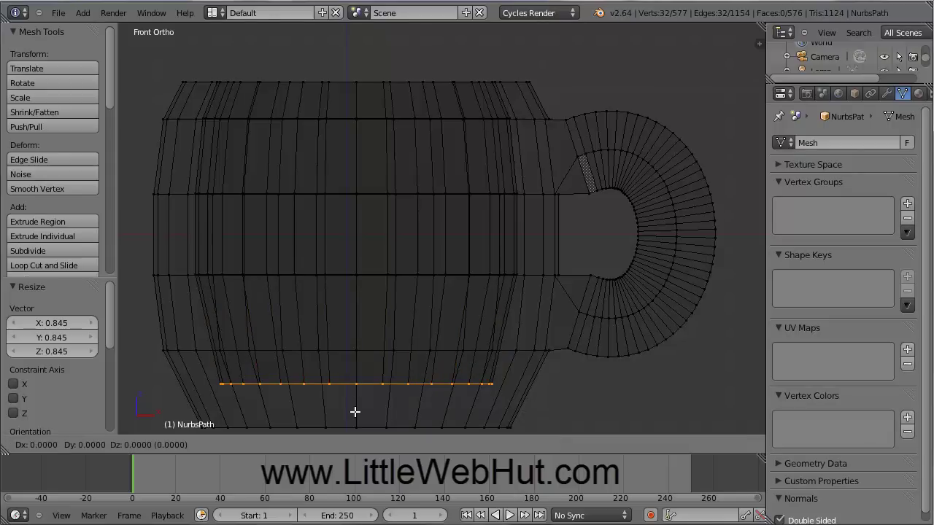
right_click(355, 411)
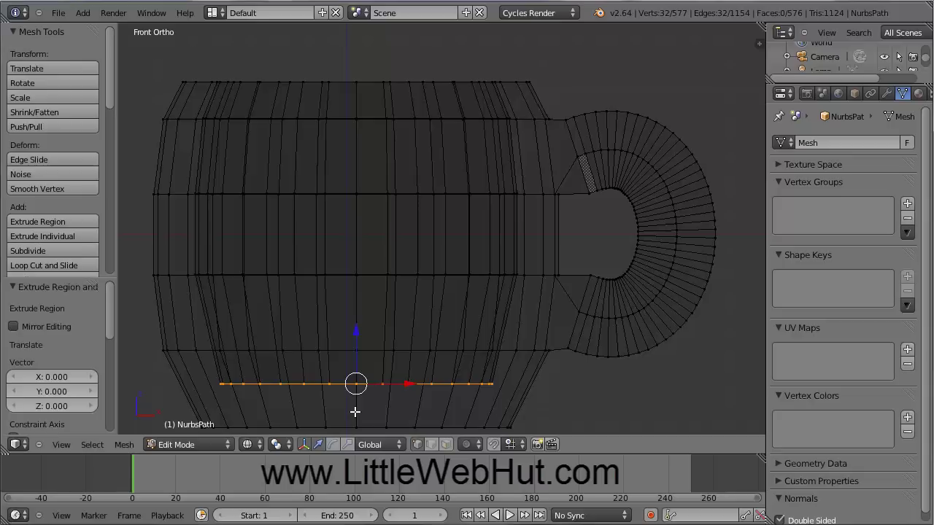
middle_drag(284, 252, 285, 260)
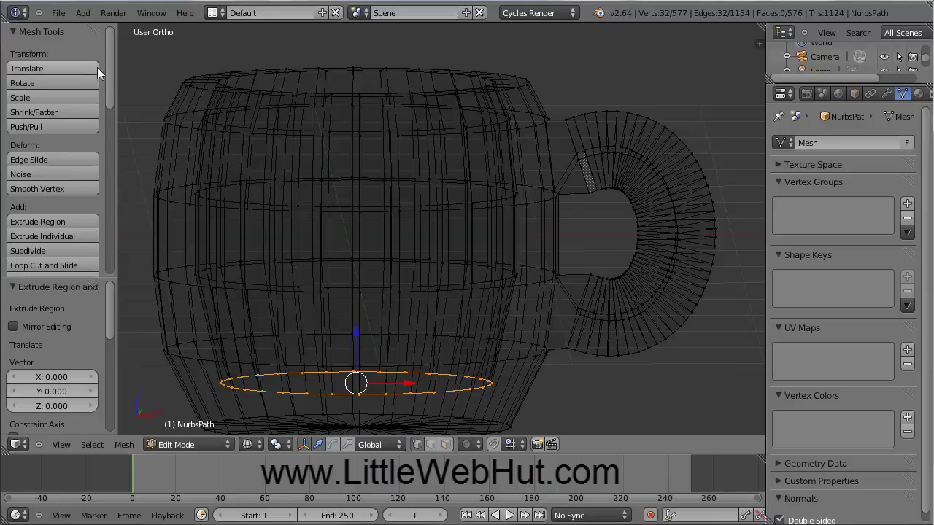
drag(109, 68, 92, 132)
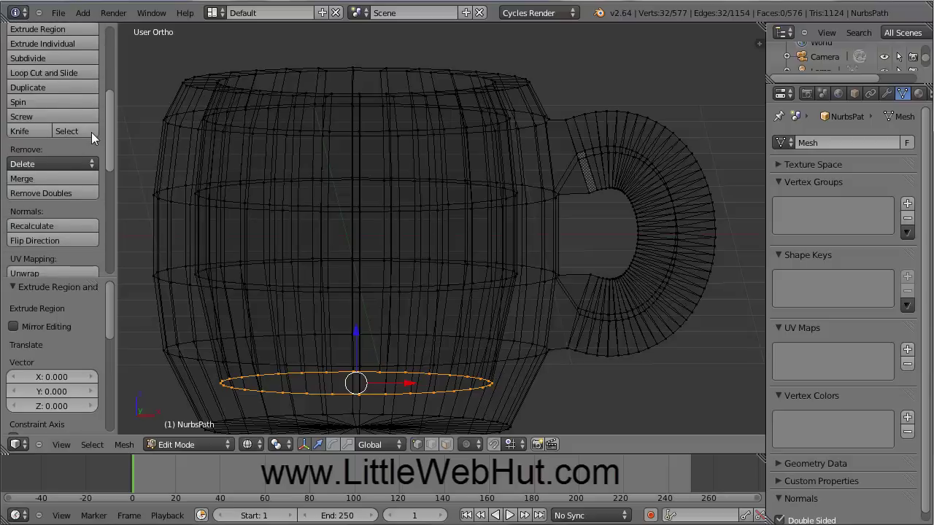
click(37, 178)
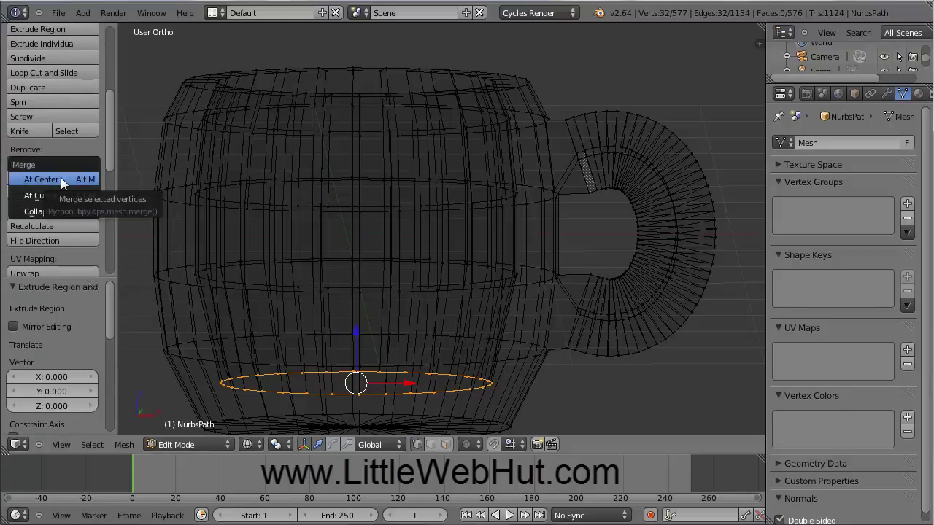
click(60, 180)
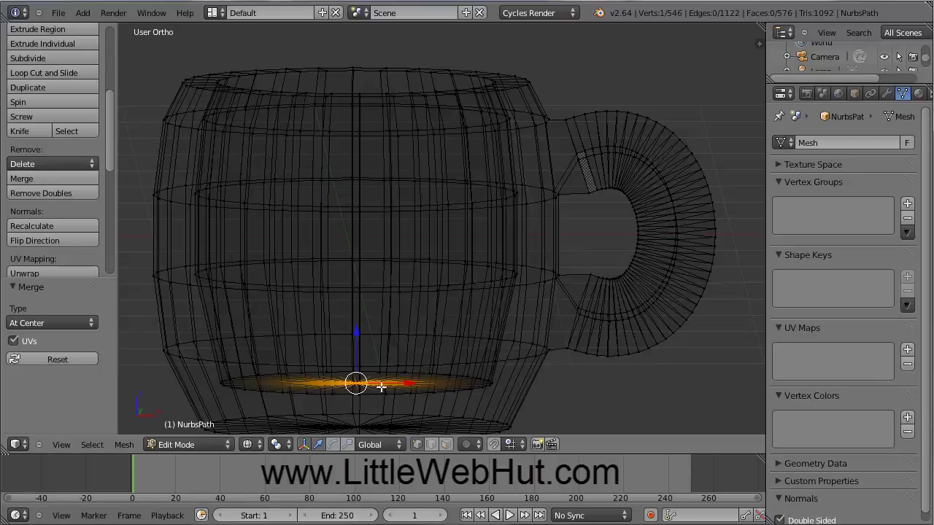
Display the mug in Solid shading, switch to Object Mode, and apply smooth shading to it.
click(259, 445)
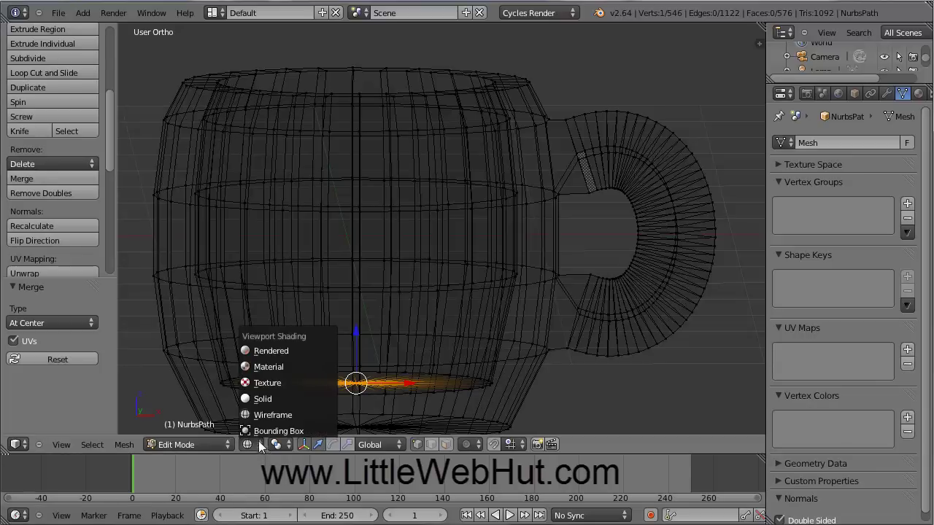
click(269, 400)
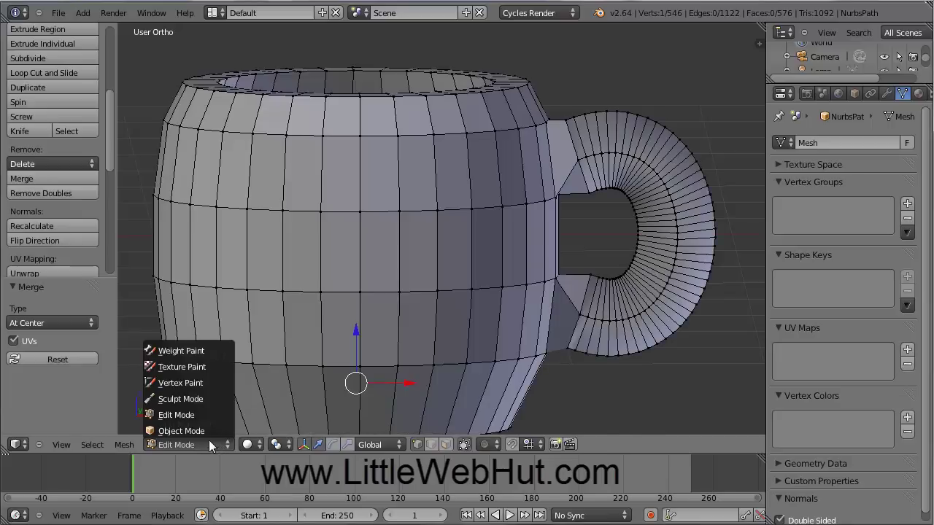
click(190, 431)
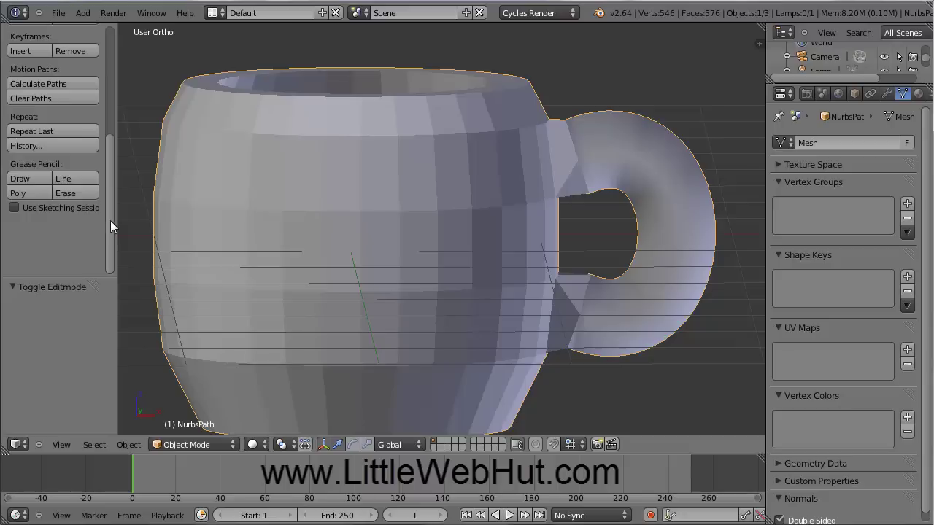
drag(110, 220, 102, 131)
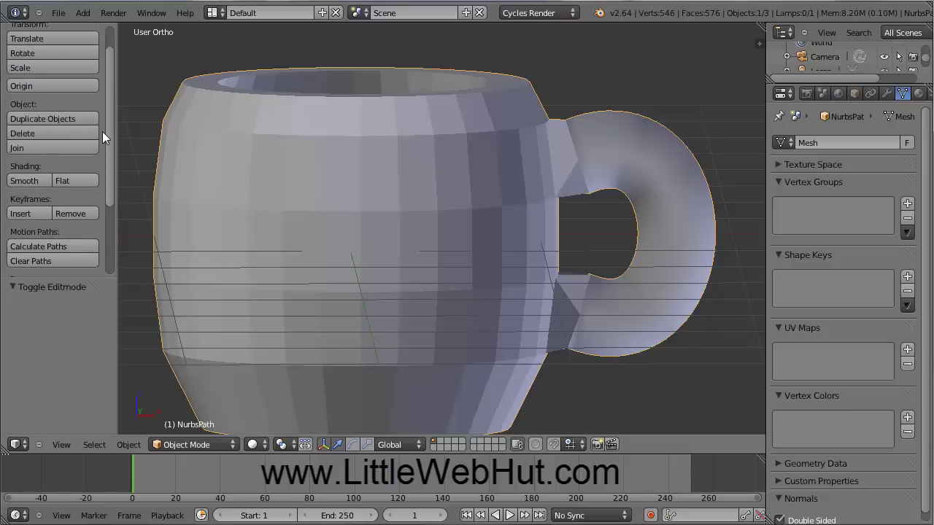
click(30, 180)
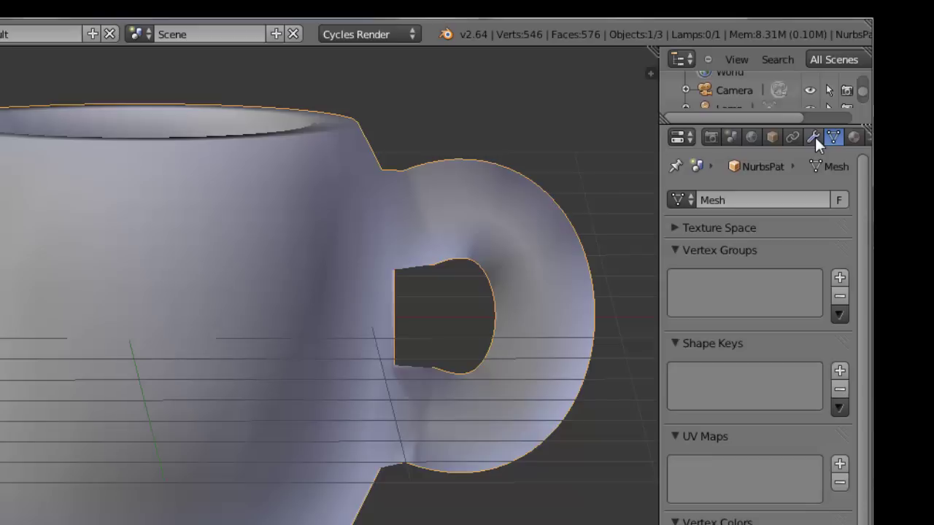
Add a Subdivision Surface modifier to the mug with 3 View and 3 Render subdivisions.
click(815, 137)
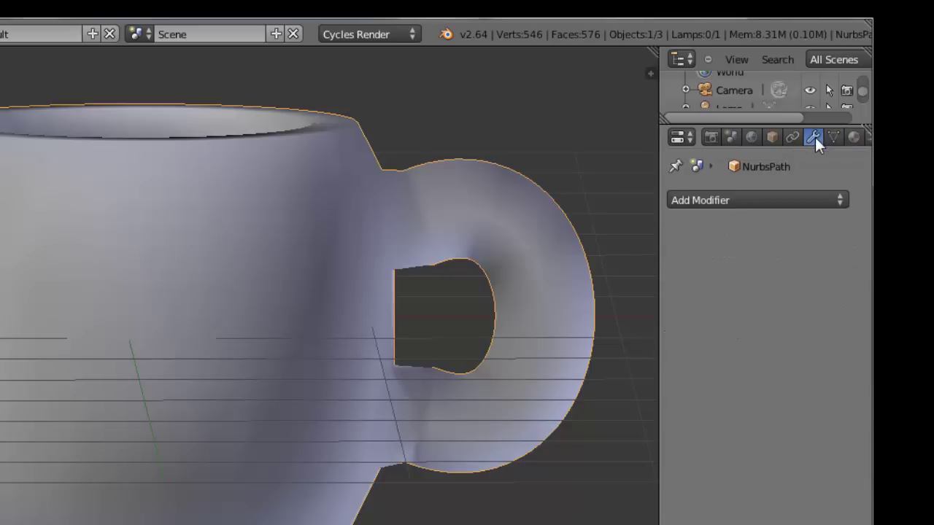
click(753, 199)
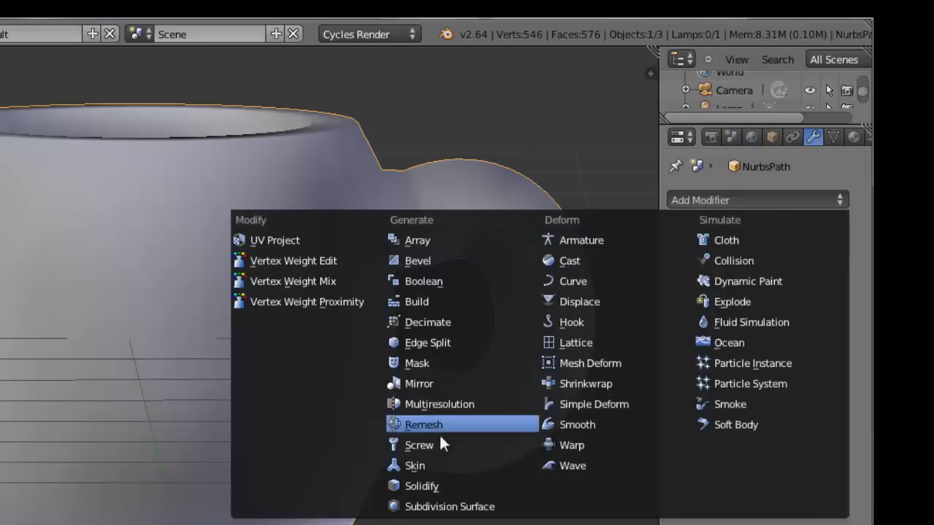
click(458, 507)
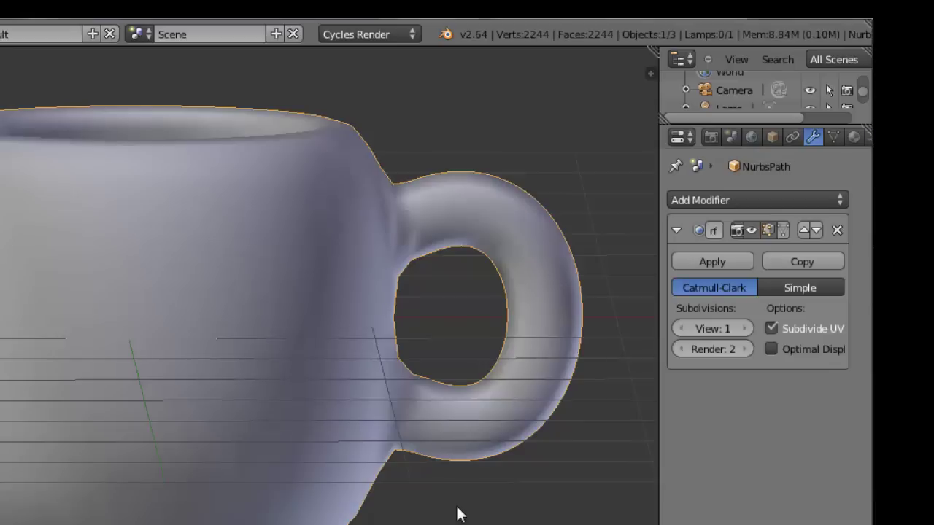
click(745, 329)
click(744, 329)
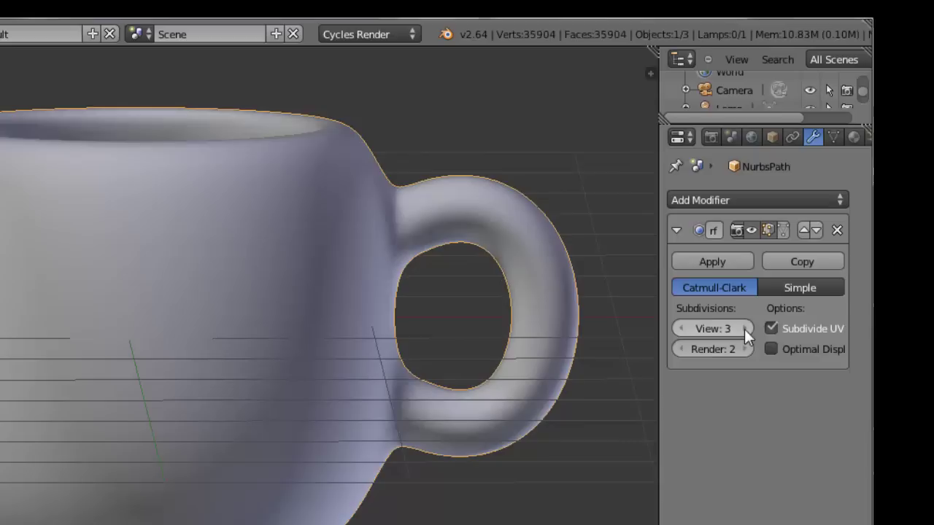
click(743, 348)
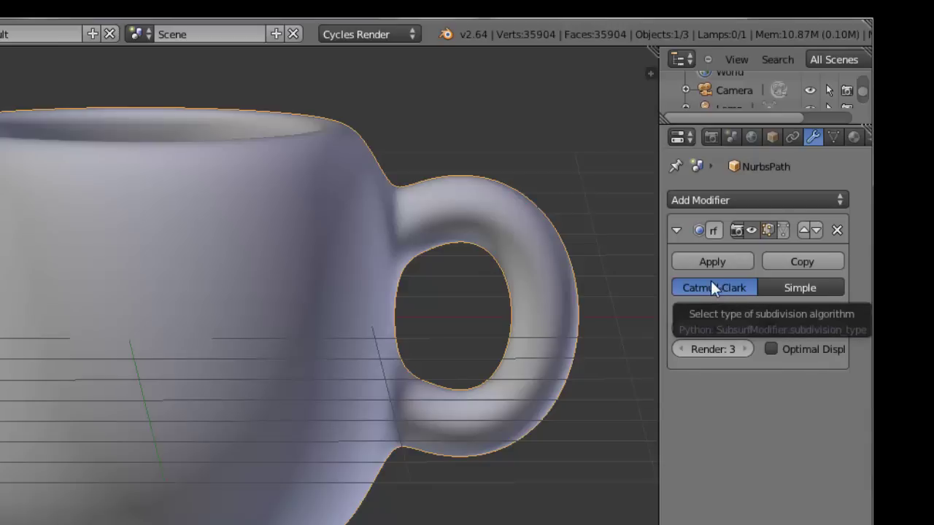
Create a new material for the mug.
click(853, 136)
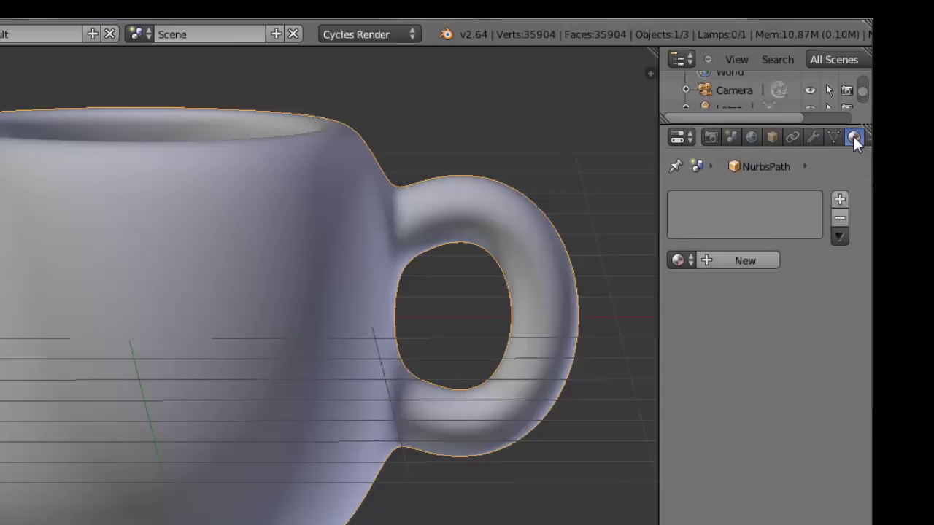
click(736, 259)
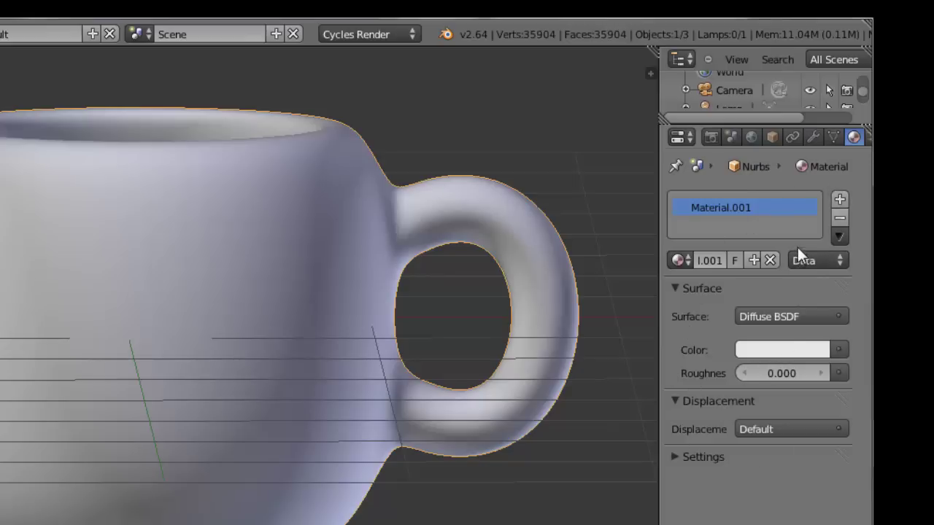
click(406, 32)
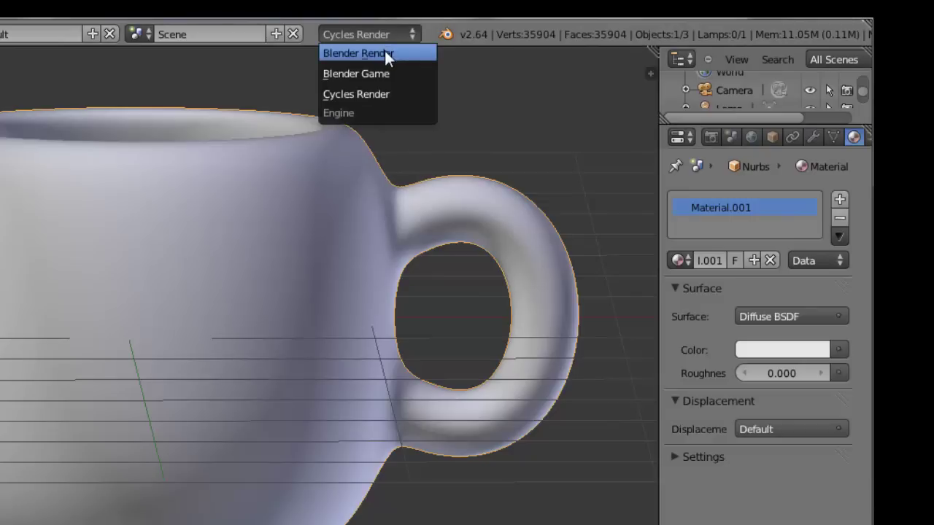
click(384, 52)
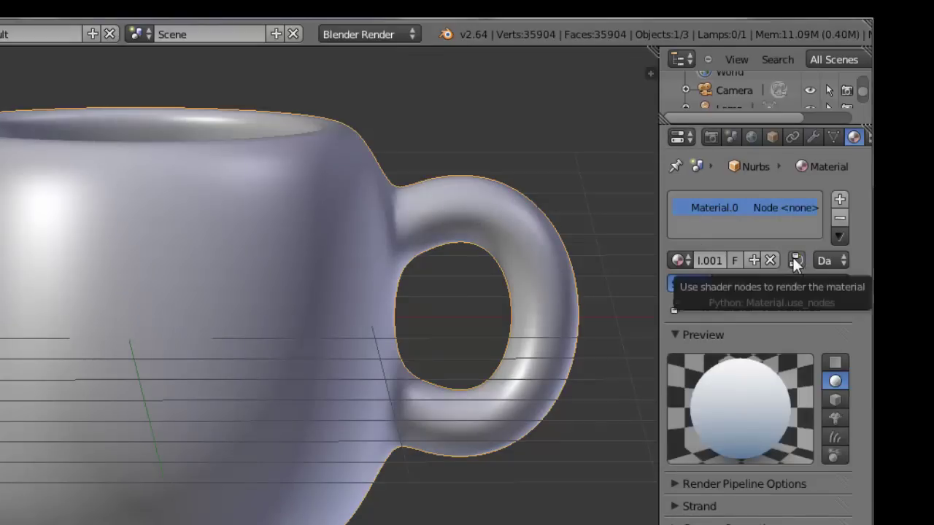
click(406, 33)
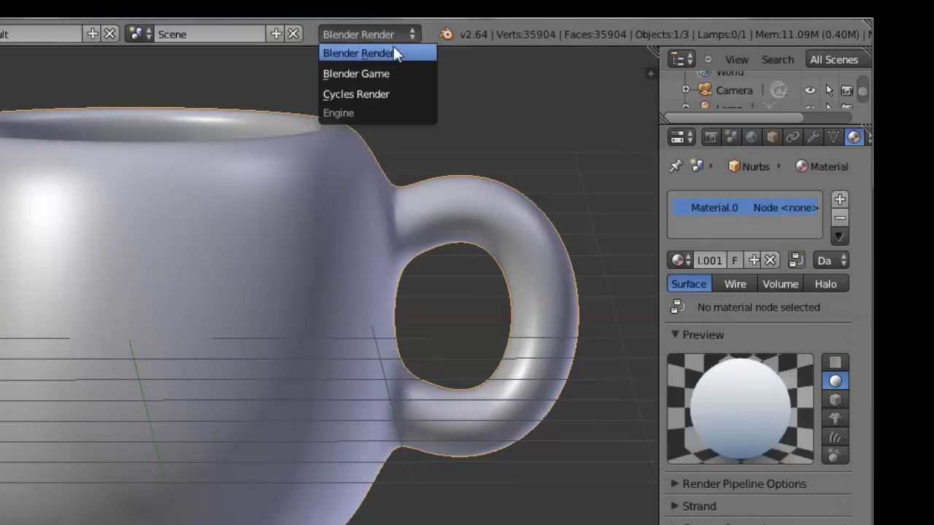
click(376, 93)
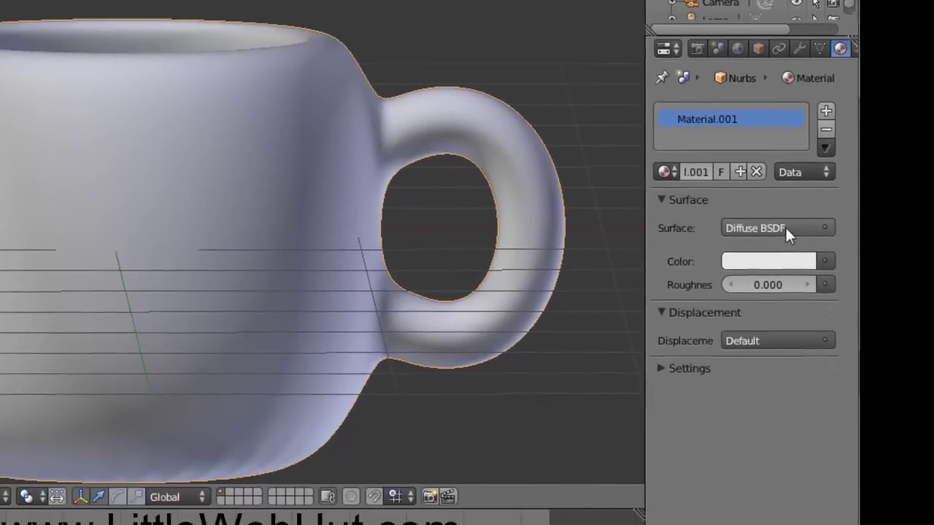
Set the material's surface to Mix Shader with Diffuse BSDF as the first shader, and darken its color to light grey.
click(795, 288)
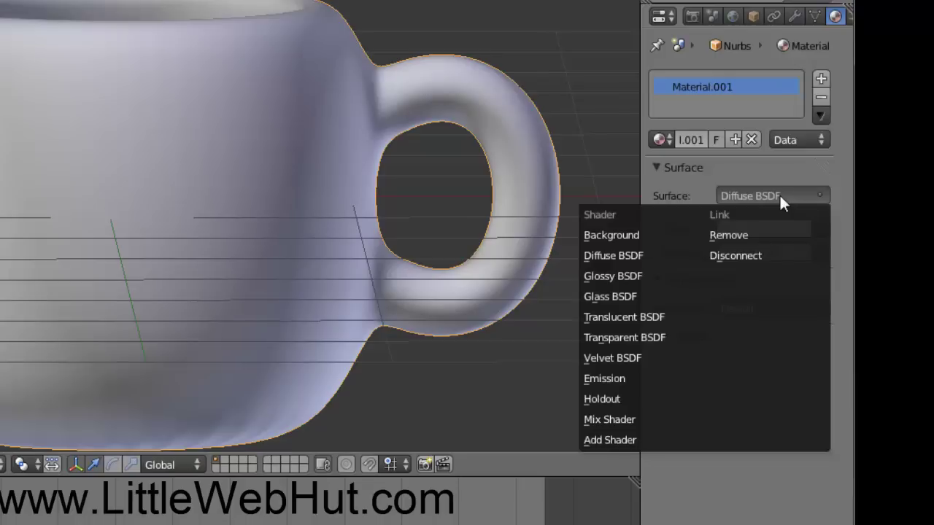
click(637, 419)
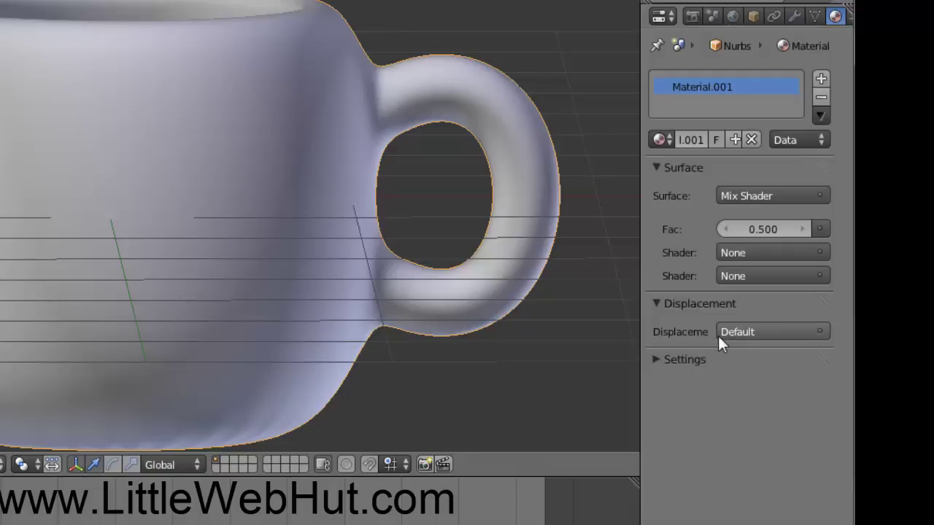
click(766, 253)
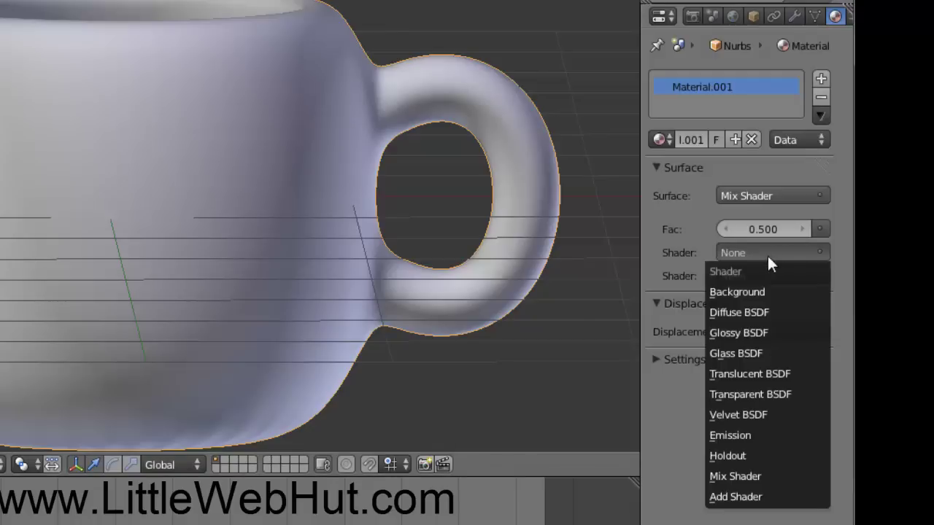
click(762, 312)
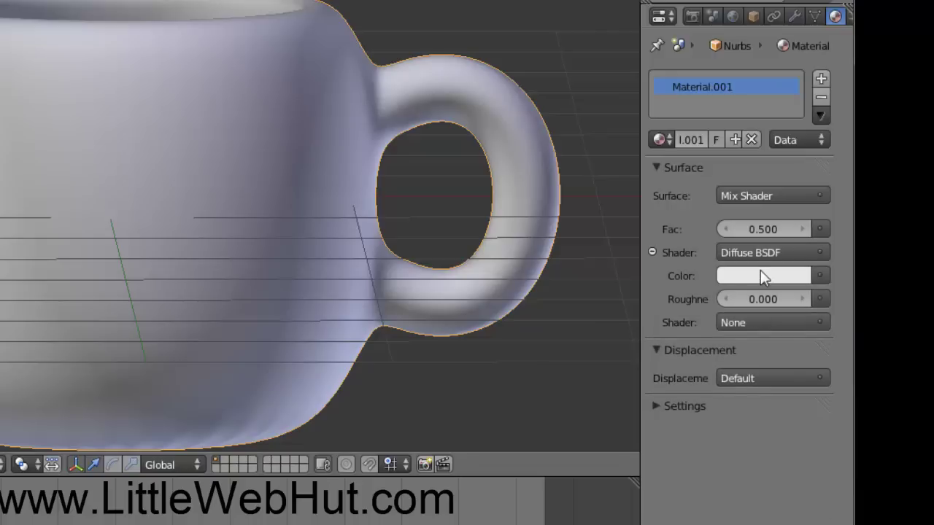
click(761, 276)
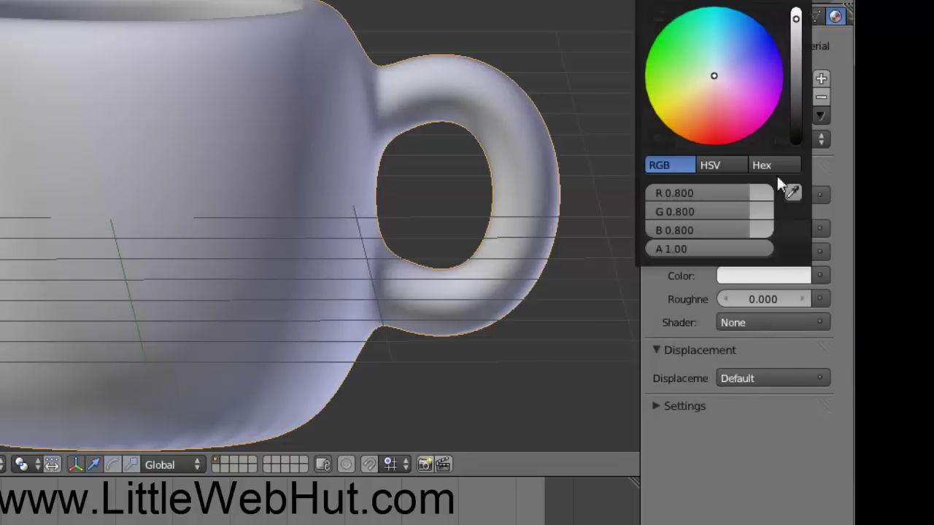
drag(795, 18, 797, 49)
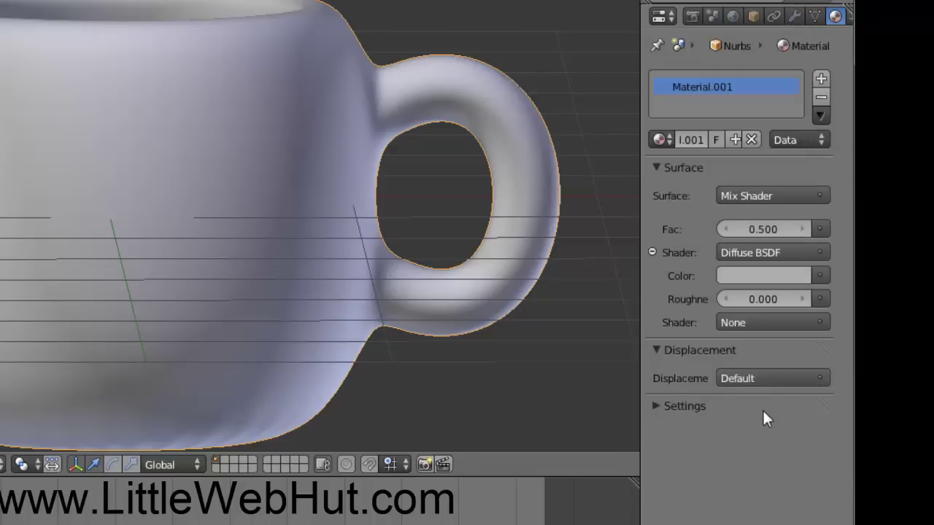
Use Glossy BSDF as the second shader of the mix and set its roughness to 0.
click(766, 327)
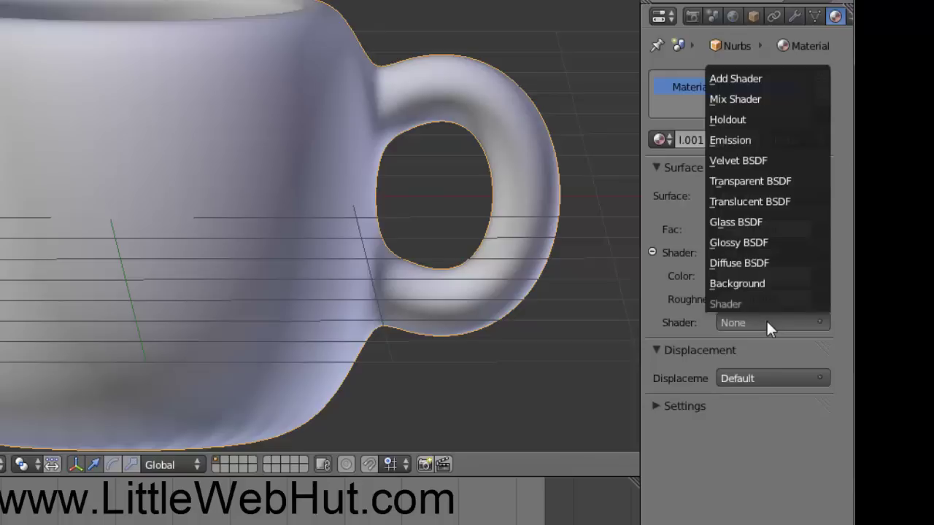
click(758, 243)
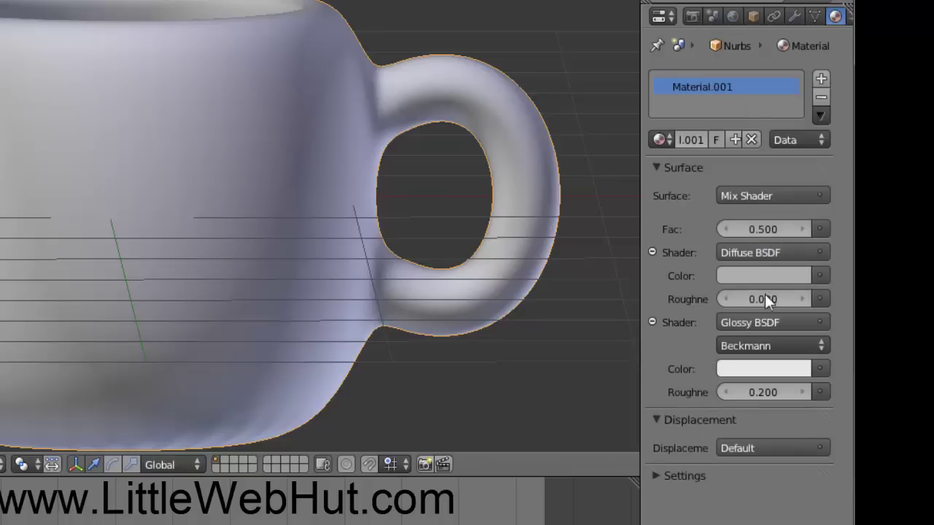
click(755, 392)
text(0)
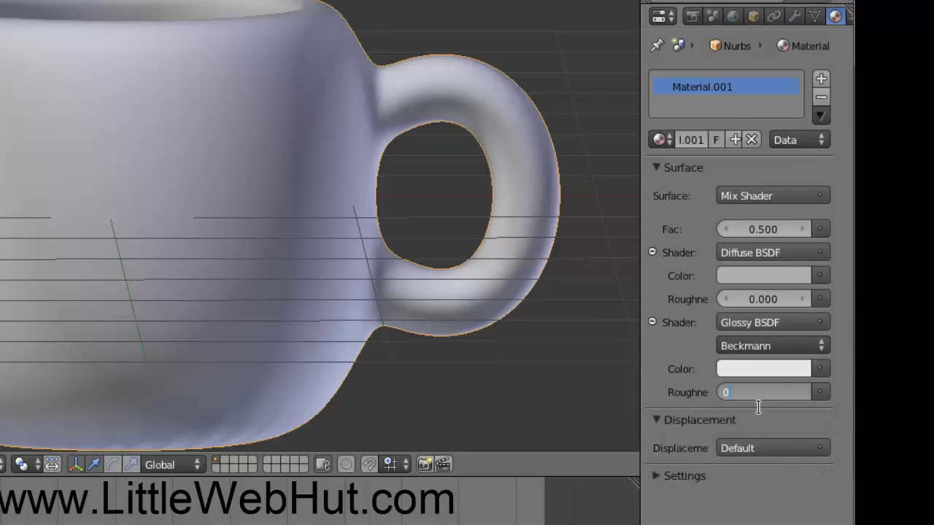
key(Return)
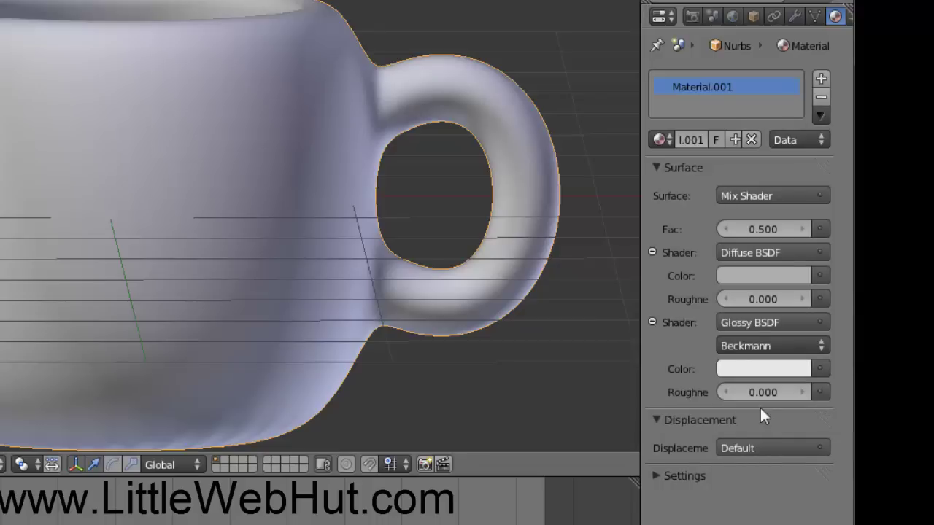
Set the Mix Shader factor to 0.14 and show the mug in front view.
click(764, 227)
text(.14)
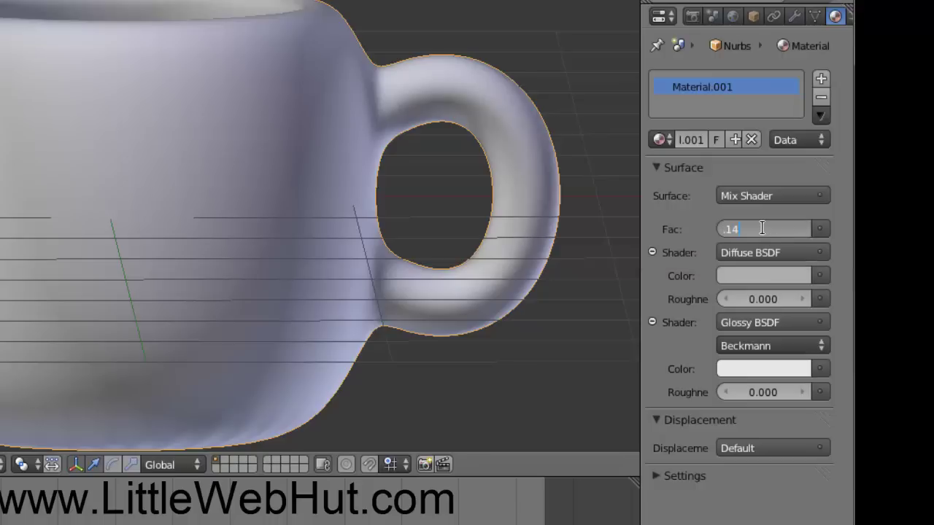
key(Return)
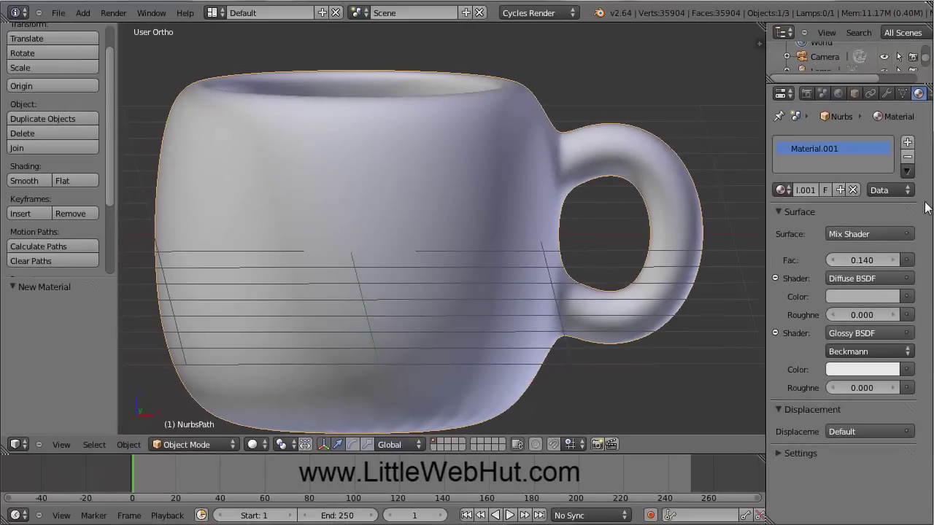
key(KP_1)
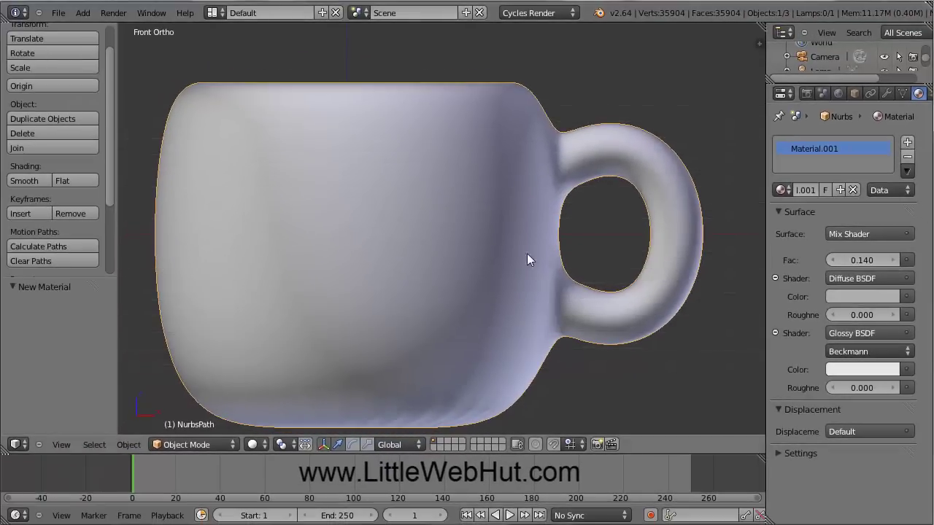
Place the 3D cursor just below the center of the mug's base and add a mesh plane there.
scroll(351, 306, down, 1)
scroll(351, 306, down, 1)
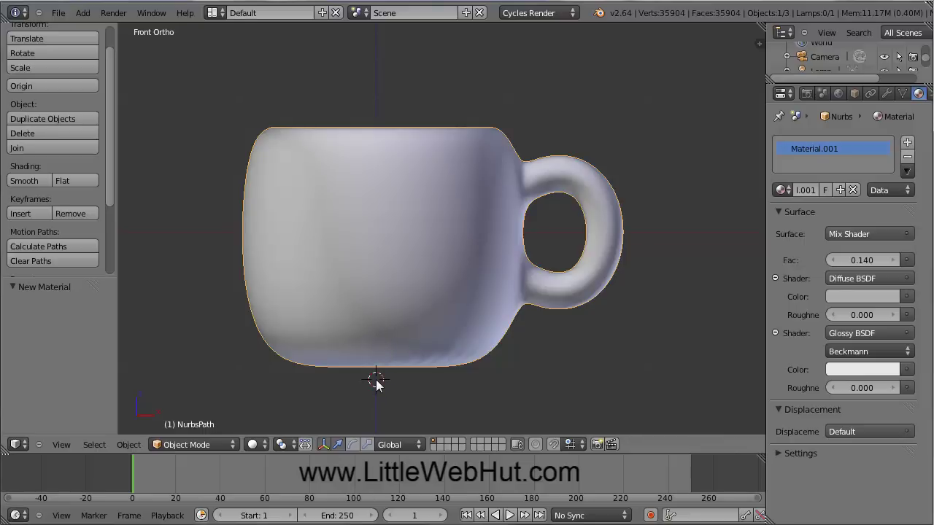
click(83, 12)
mouse_move(94, 30)
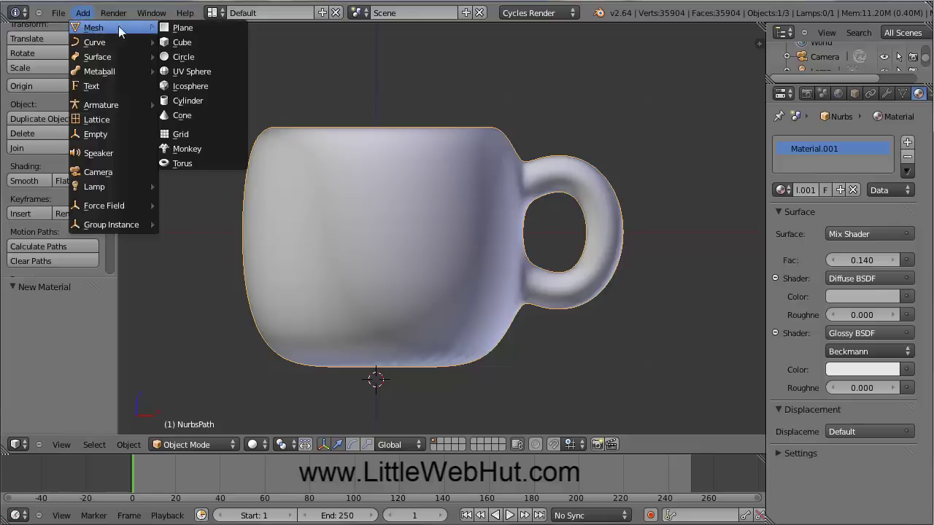
click(183, 28)
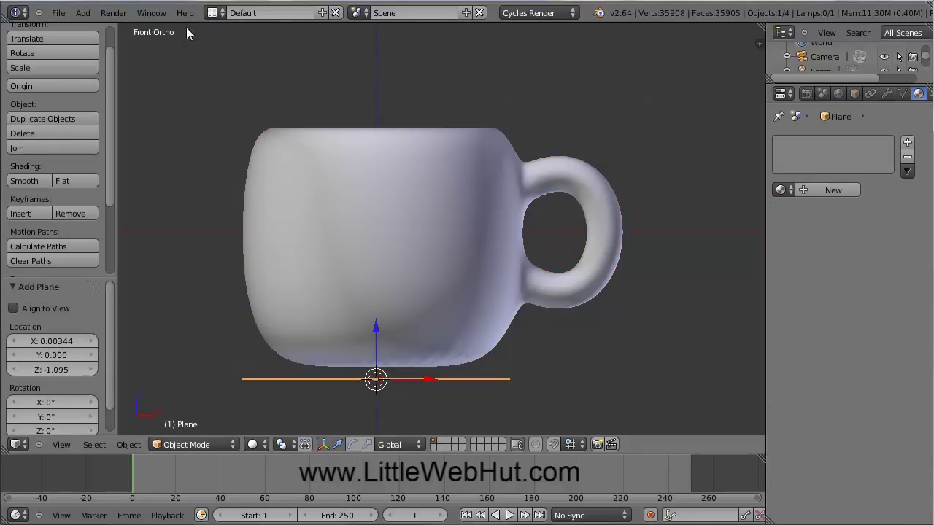
Scale the plane under the mug by 3 and raise it vertically until it meets the mug's base.
middle_drag(195, 147, 189, 154)
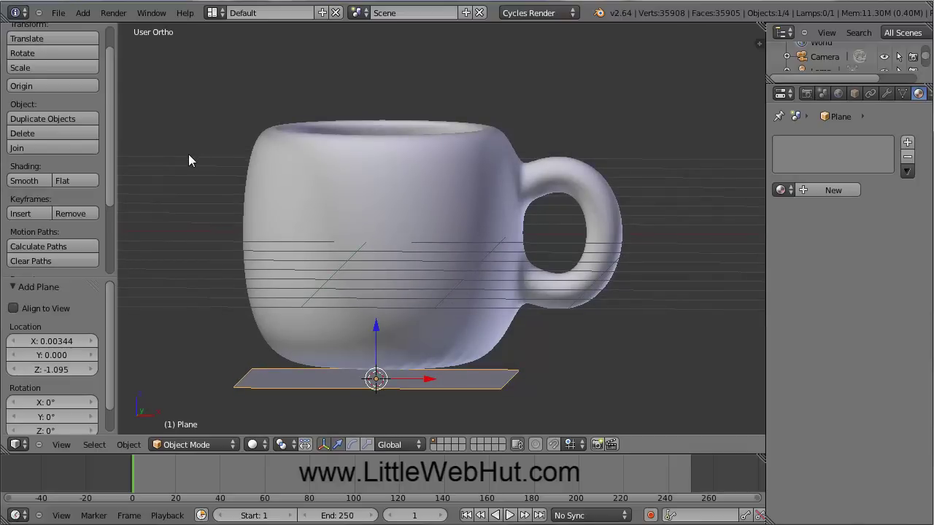
key(s)
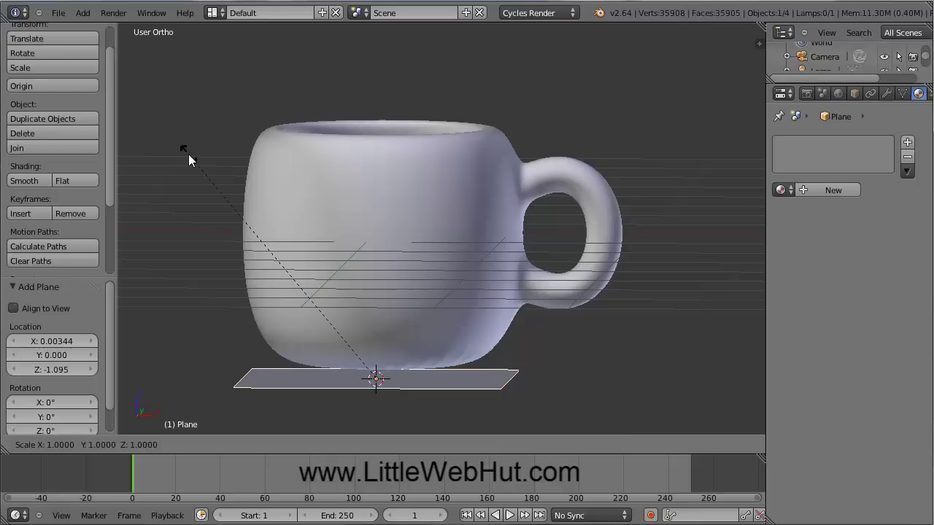
key(3)
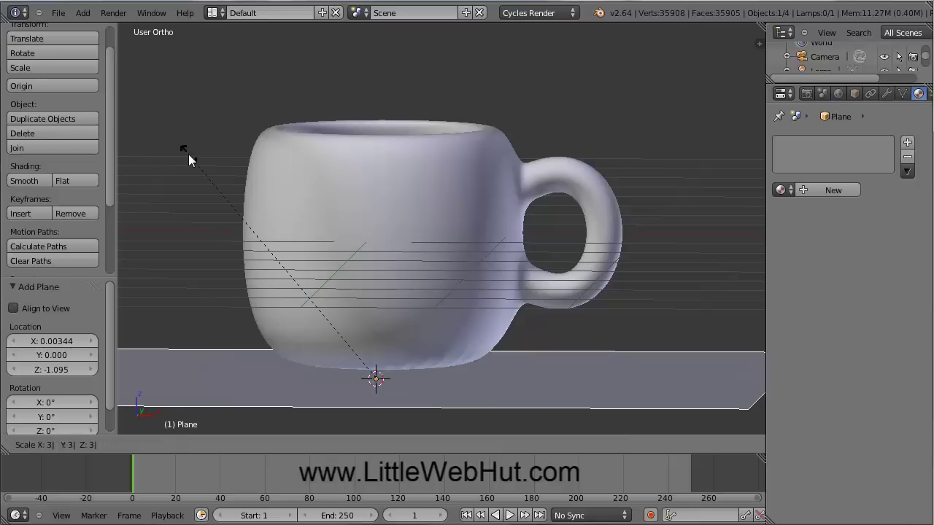
key(Return)
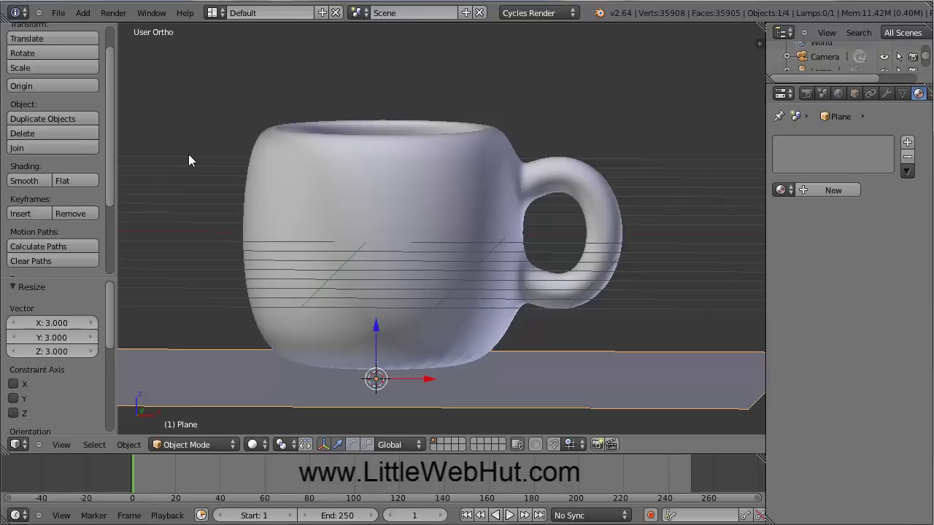
key(KP_1)
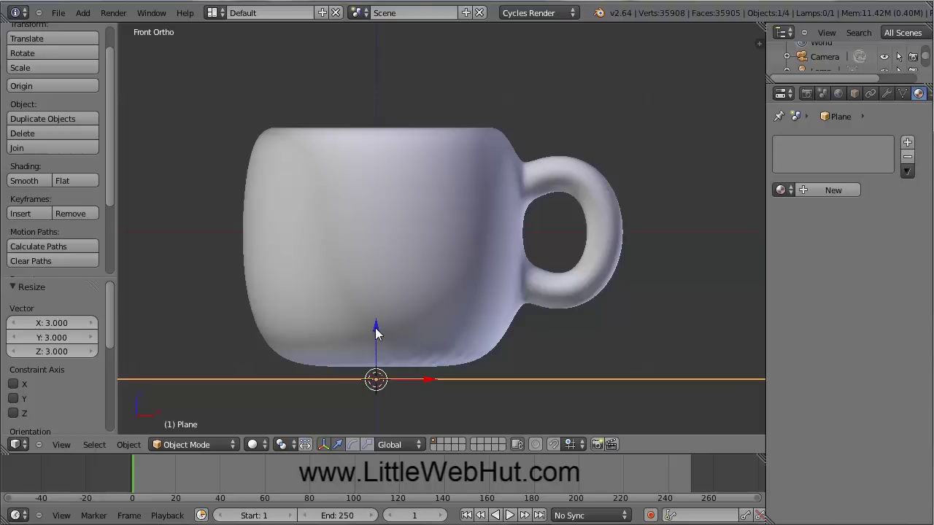
drag(375, 329, 368, 317)
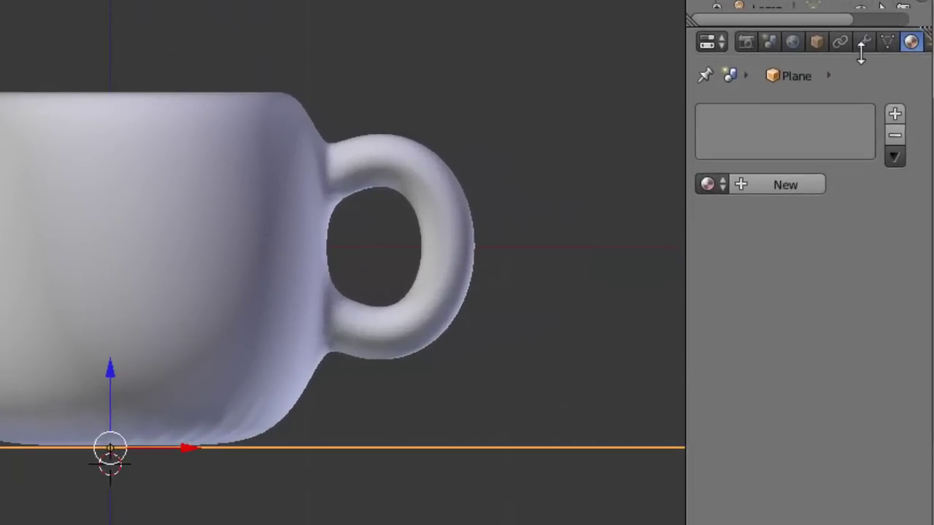
Create a new material for the ground plane and set its Diffuse BSDF color to light blue.
click(772, 187)
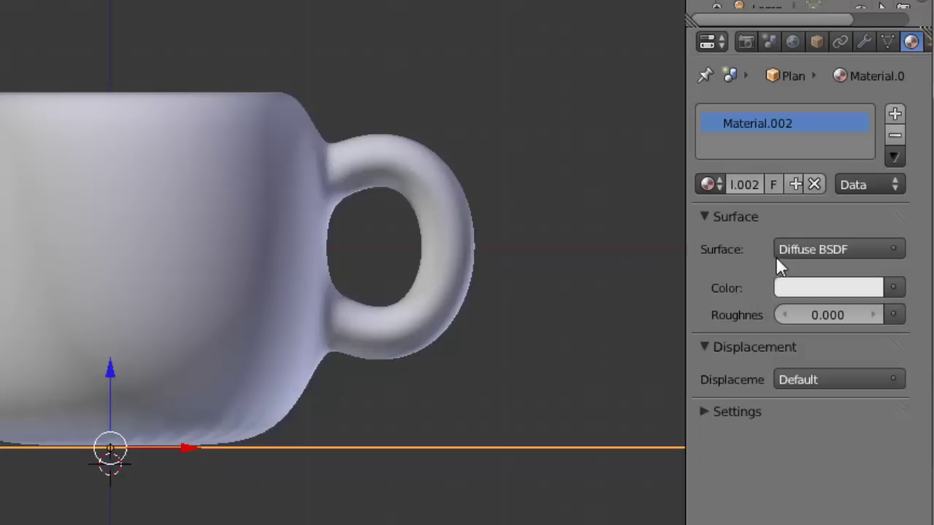
click(818, 292)
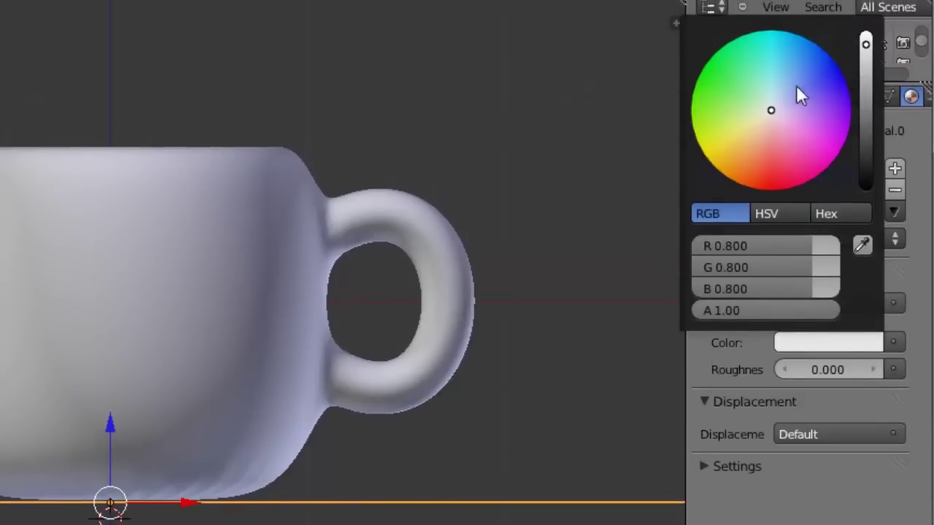
click(810, 54)
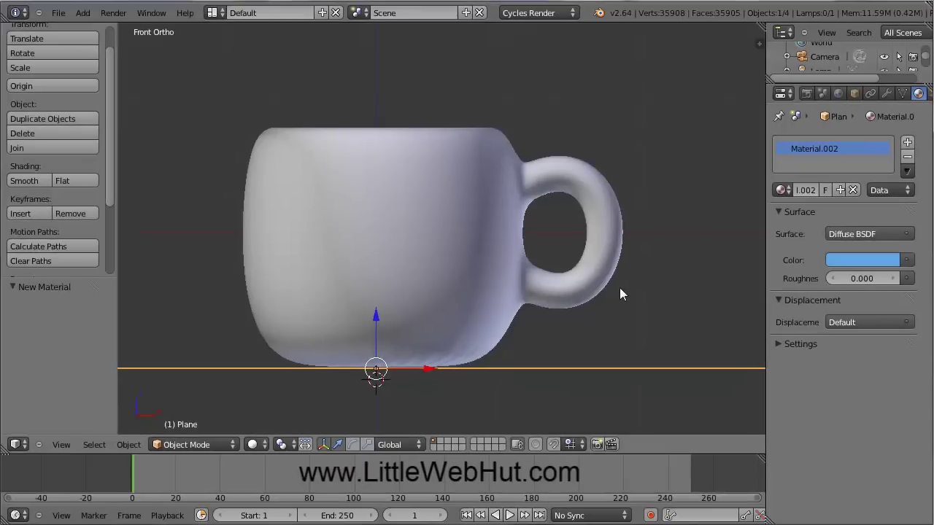
Place the 3D cursor beside the upper end of the camera in front view and add a second mesh plane there.
scroll(540, 184, down, 5)
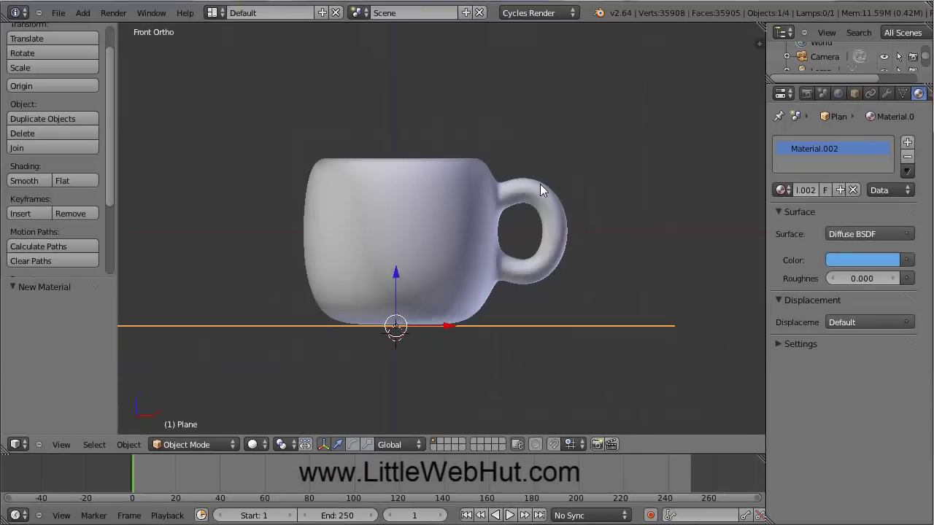
shift+middle_drag(591, 168, 458, 290)
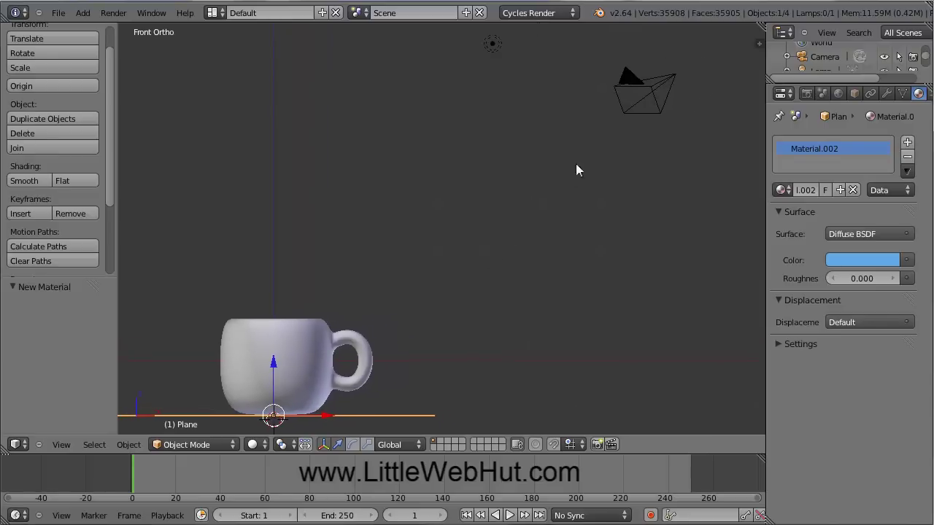
click(685, 66)
click(82, 13)
mouse_move(93, 30)
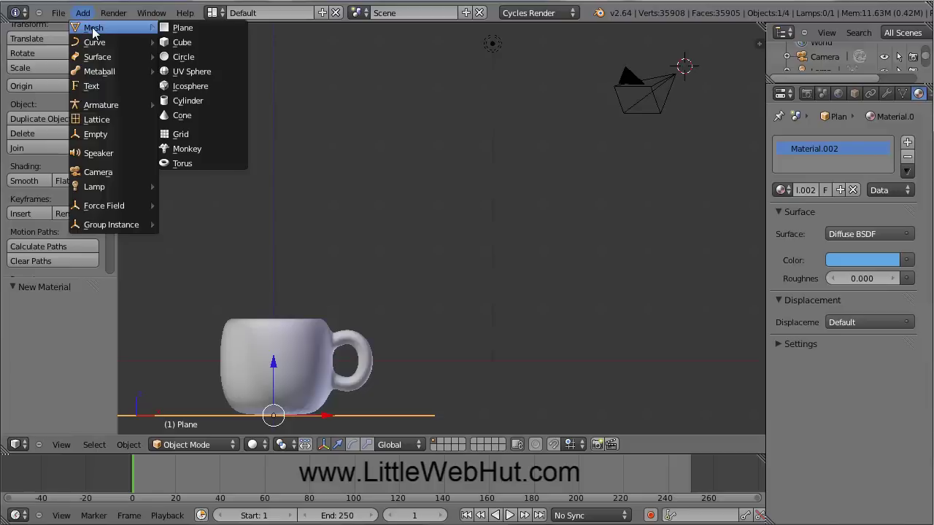
click(184, 29)
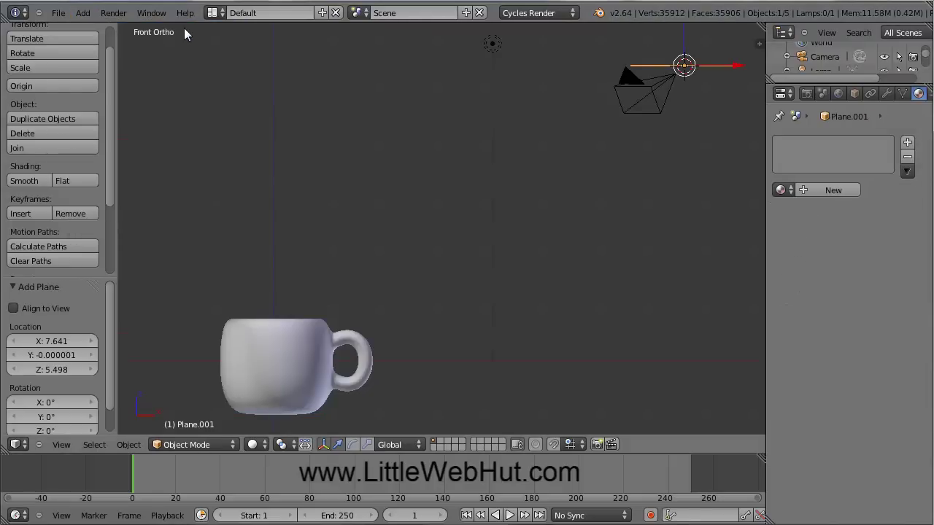
Rotate the plane beside the camera by 45° in front view and scale it by 5.
key(r)
key(r)
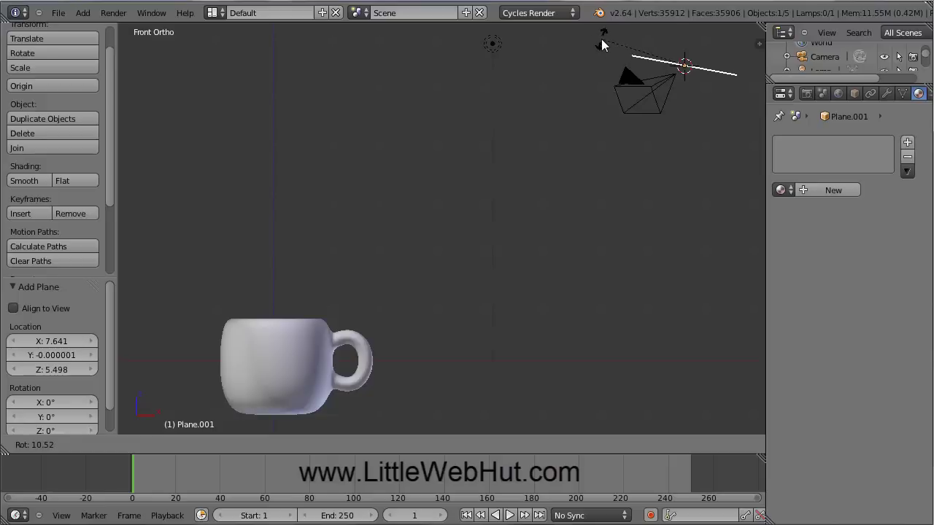
text(45)
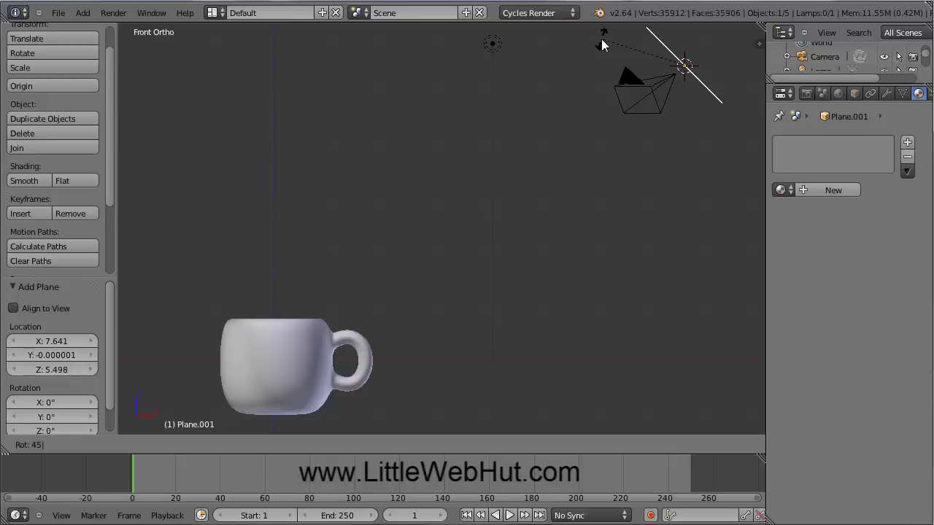
key(Return)
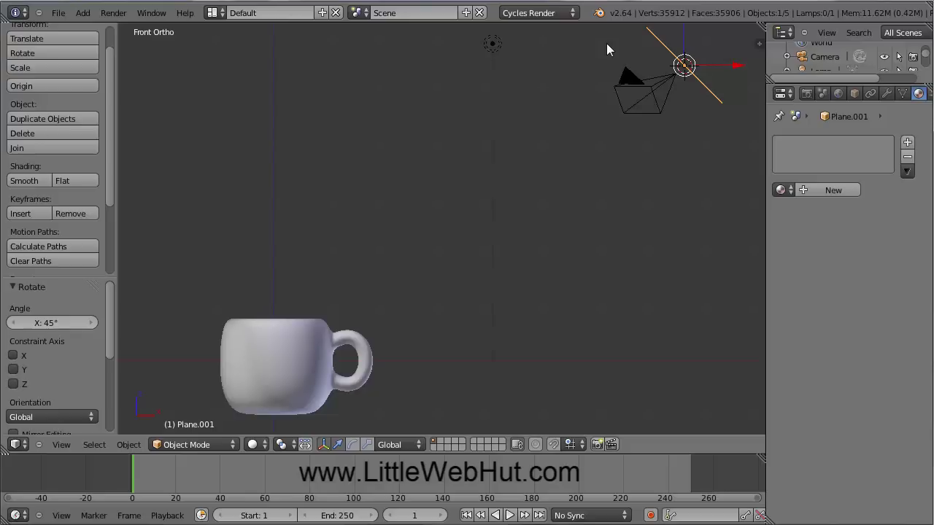
key(s)
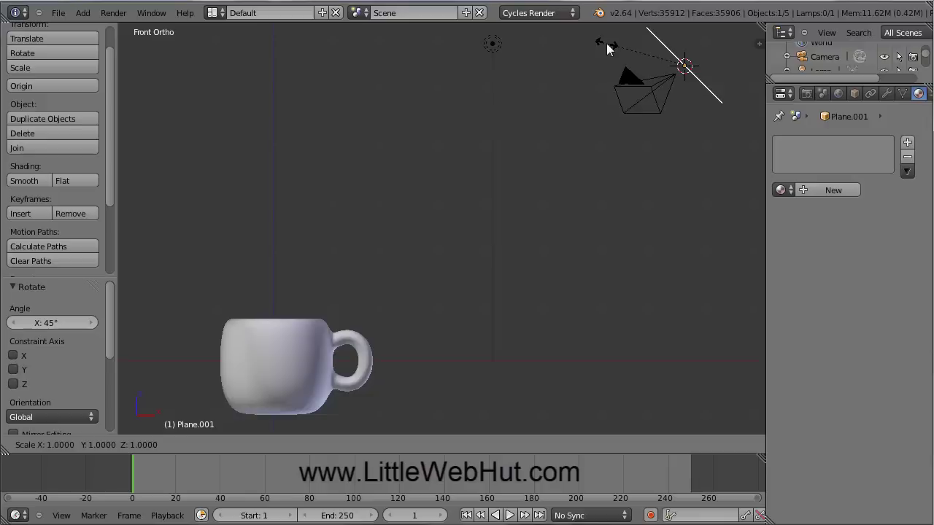
key(5)
key(Return)
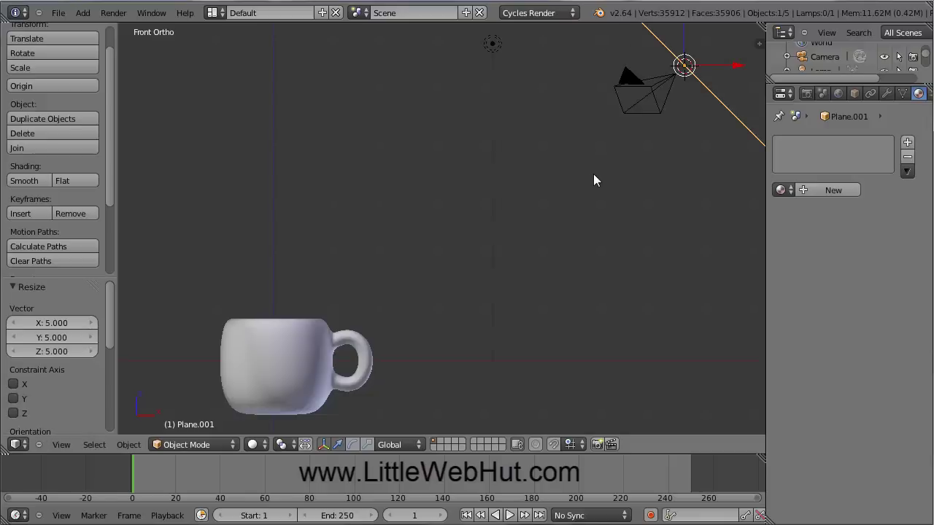
Give the tilted plane a new material with an Emission surface and set its strength to 10.
middle_drag(593, 173, 647, 42)
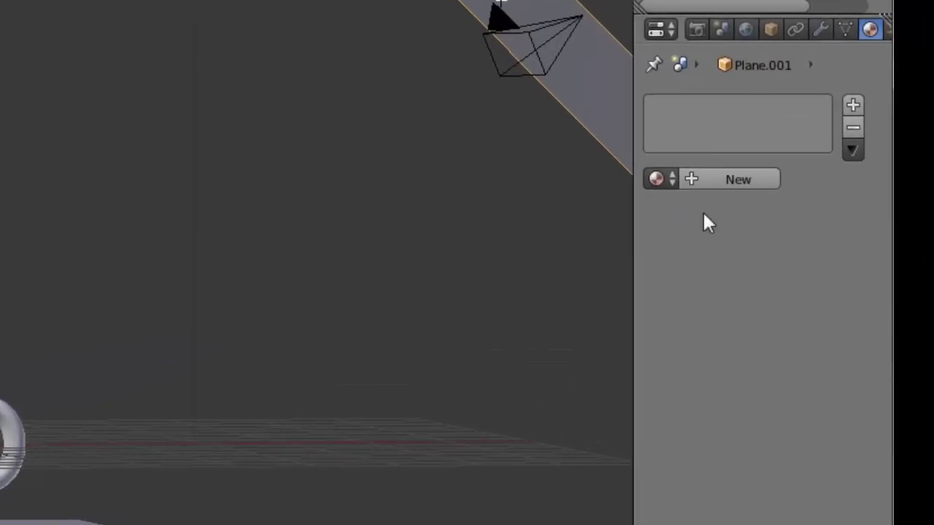
click(726, 189)
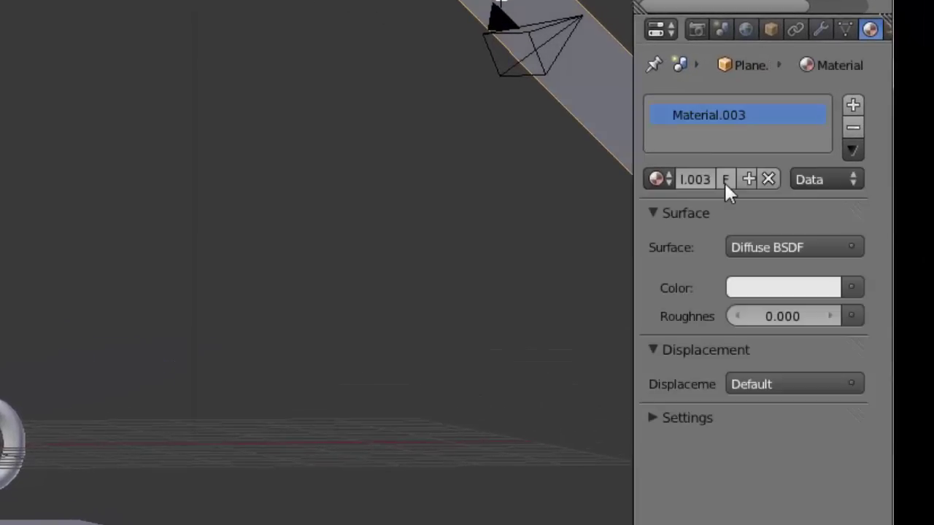
click(753, 248)
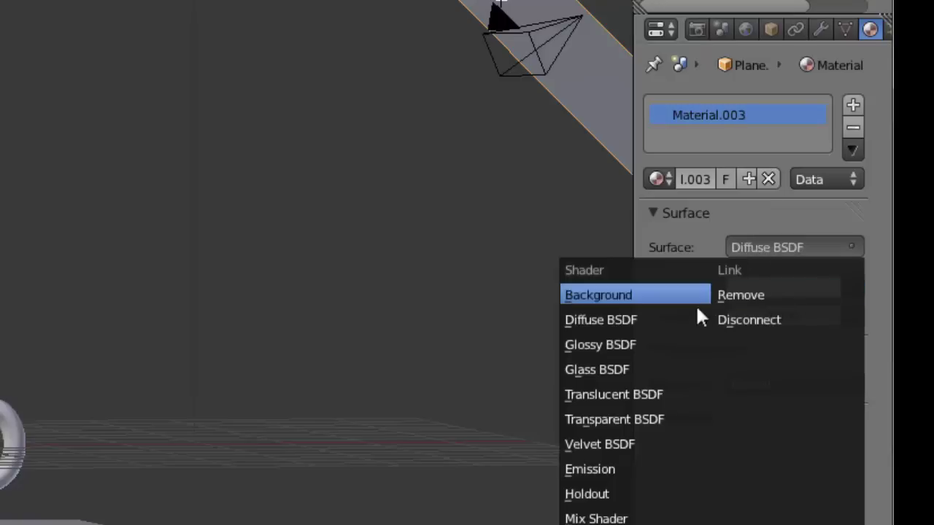
click(611, 470)
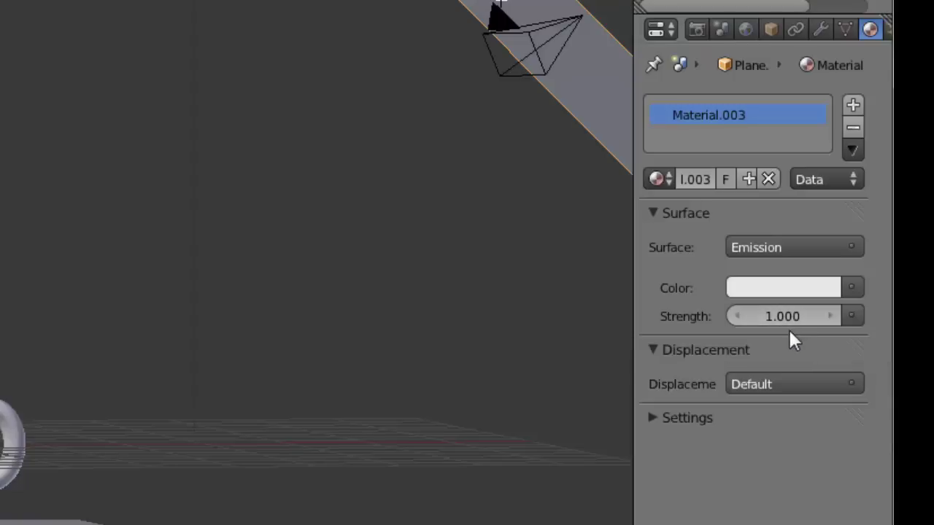
click(765, 319)
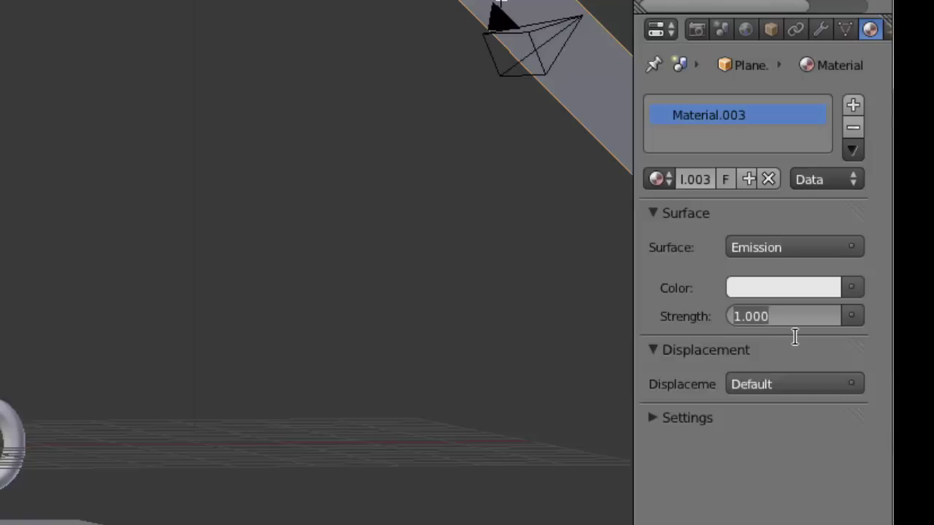
text(10)
key(Return)
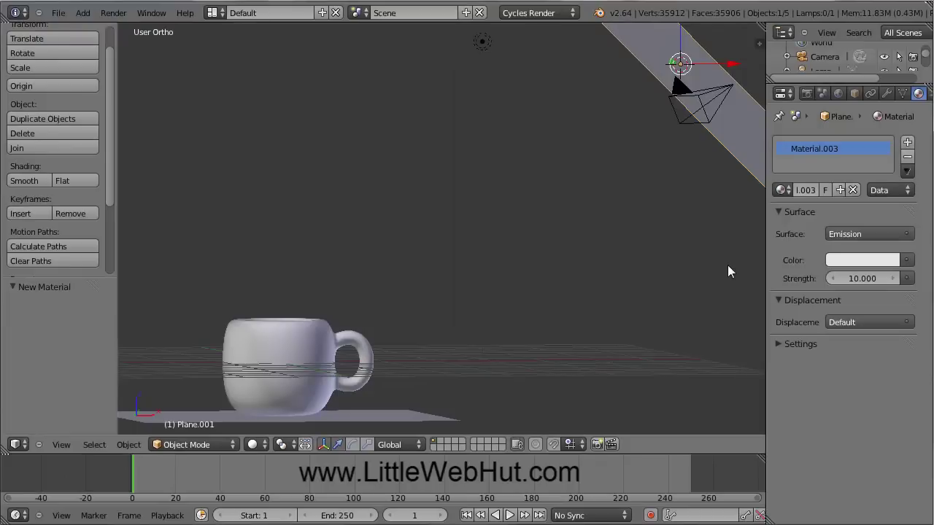
Look through the camera and enable Lock Camera to View, leaving the view's properties region hidden.
key(KP_0)
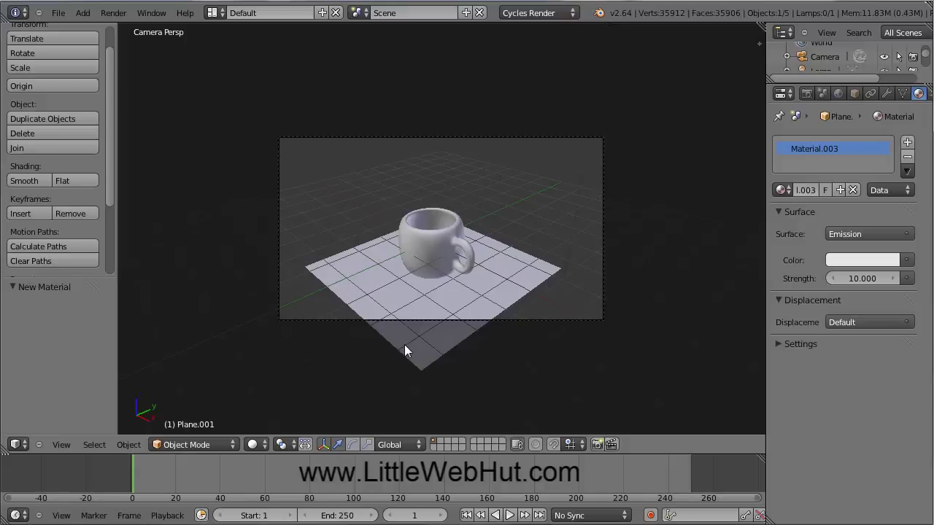
click(62, 445)
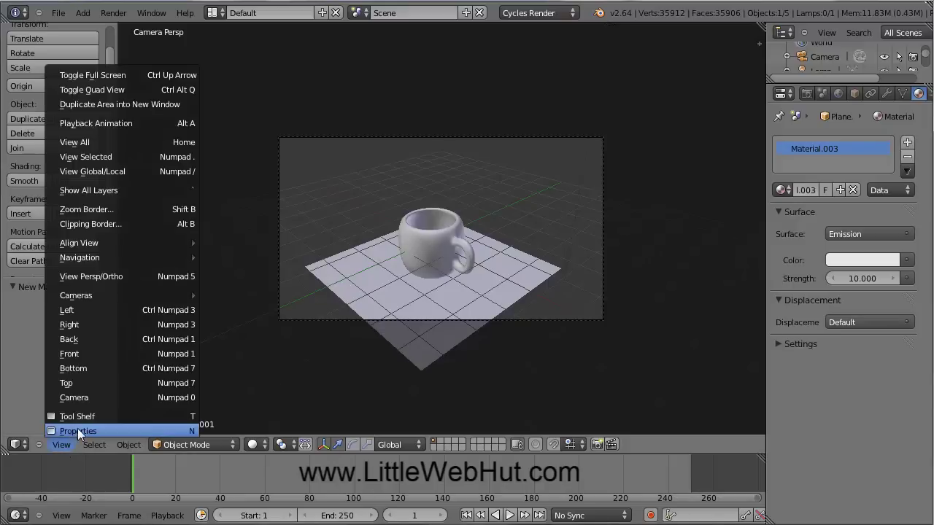
click(78, 431)
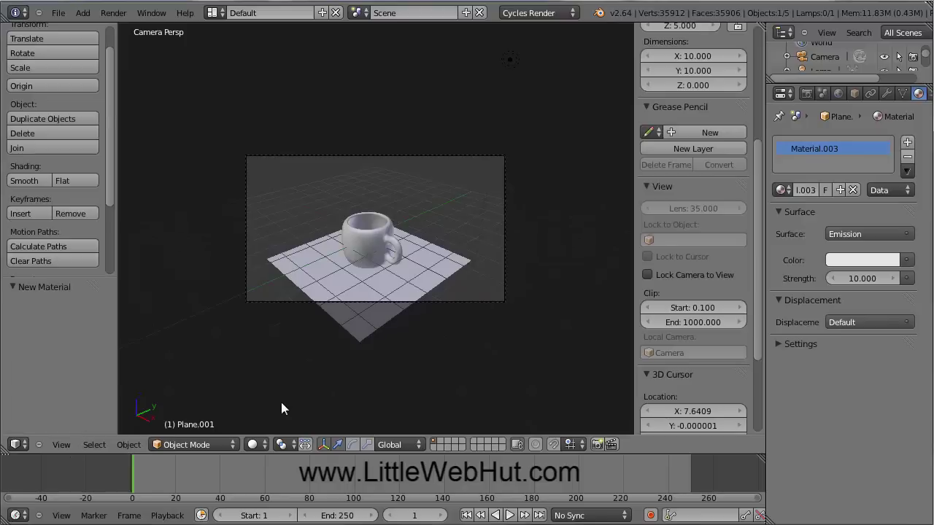
click(646, 275)
click(62, 445)
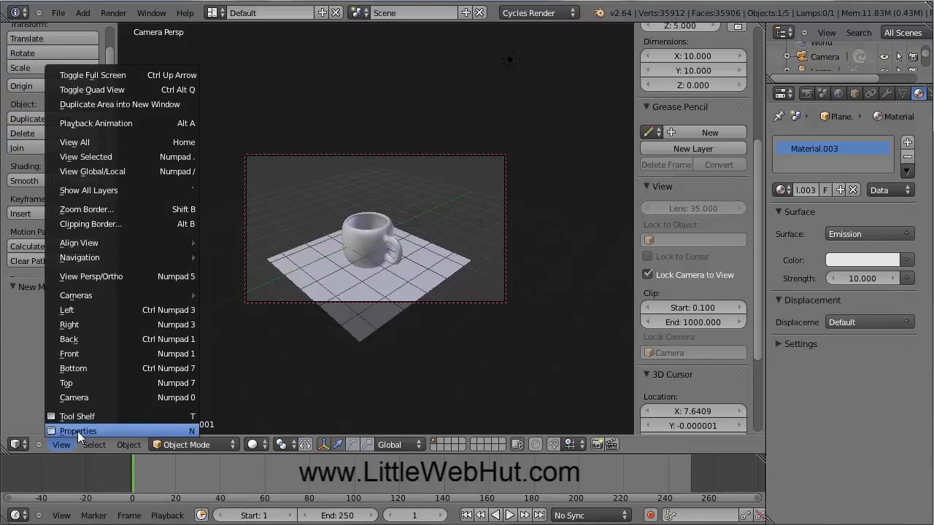
click(77, 432)
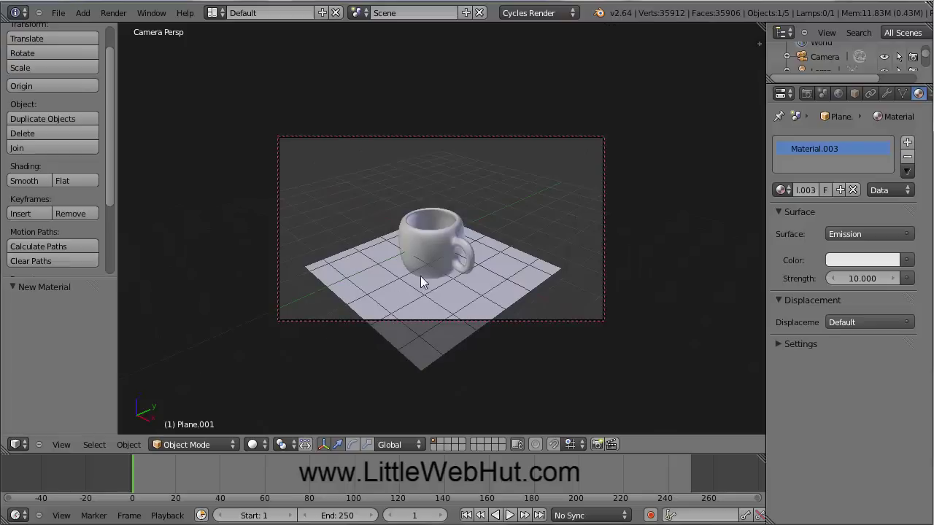
Move the locked camera closer to the mug and shift it so the mug sits centrally in the frame.
scroll(465, 280, up, 4)
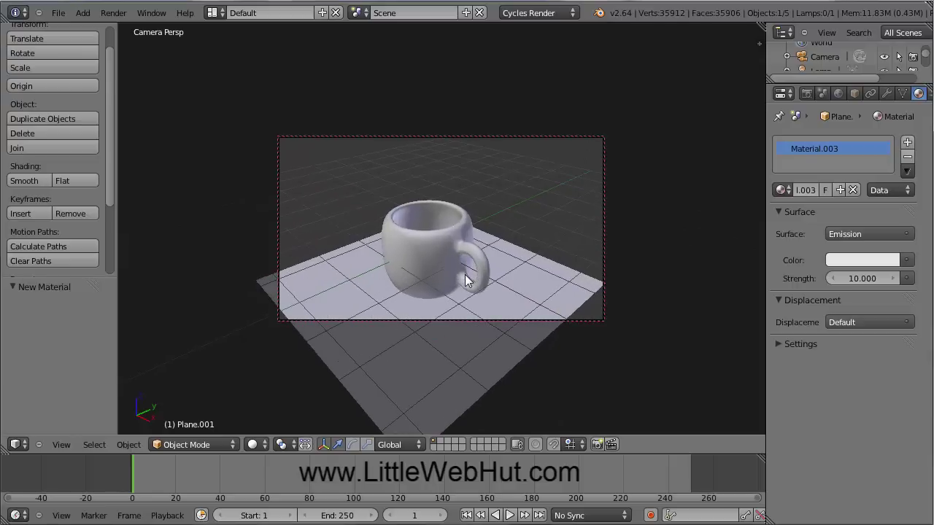
scroll(467, 280, up, 1)
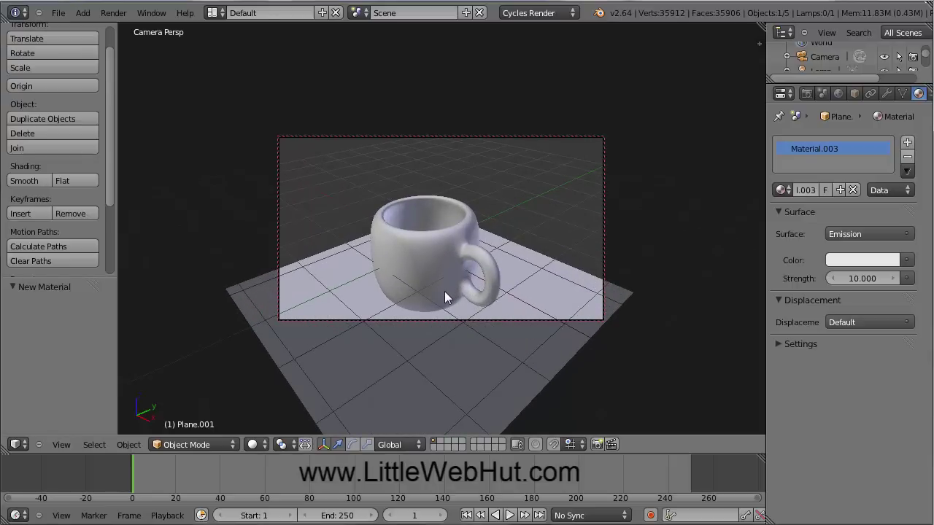
shift+middle_drag(448, 305, 457, 248)
scroll(456, 244, up, 4)
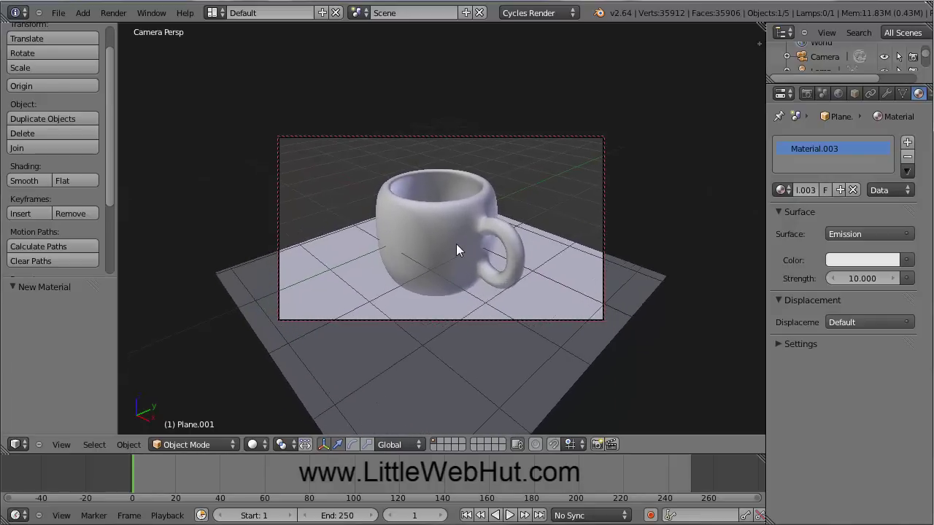
Move the locked camera slightly closer to the mug and render a test image of the scene.
scroll(457, 244, up, 4)
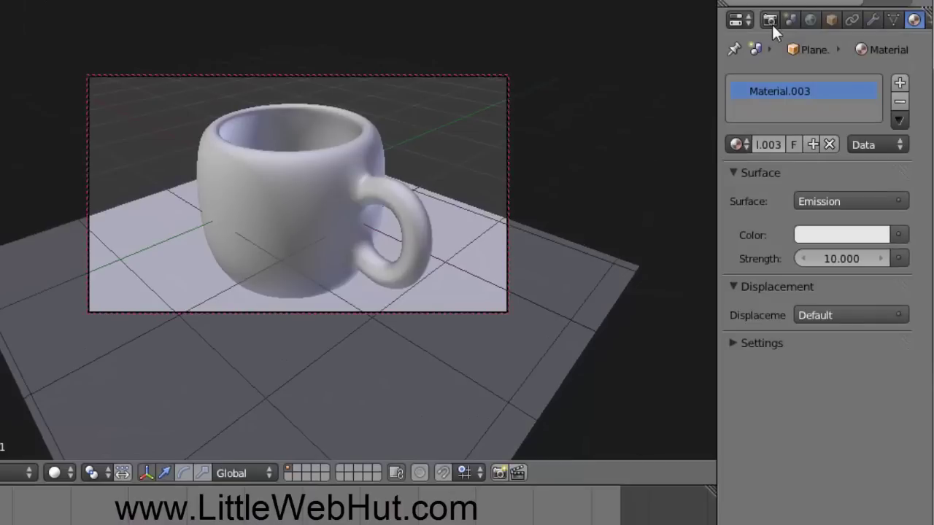
click(771, 20)
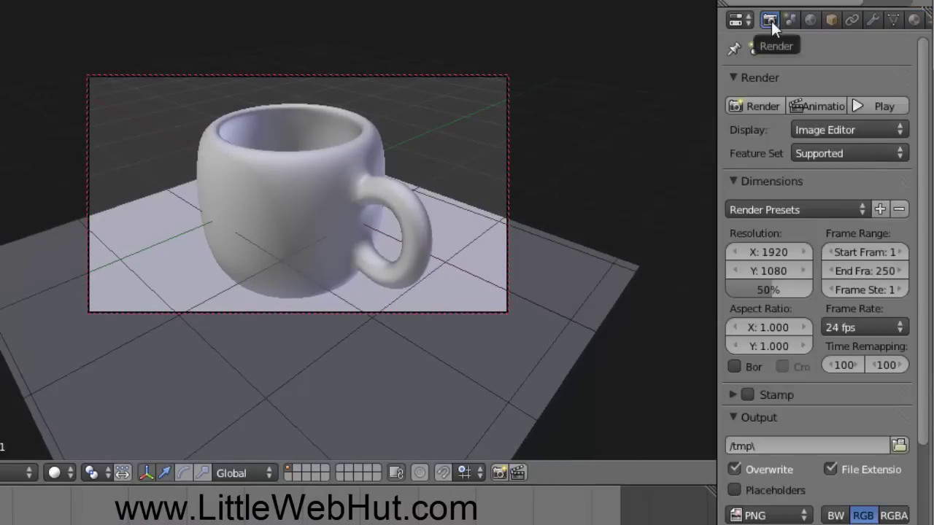
click(766, 105)
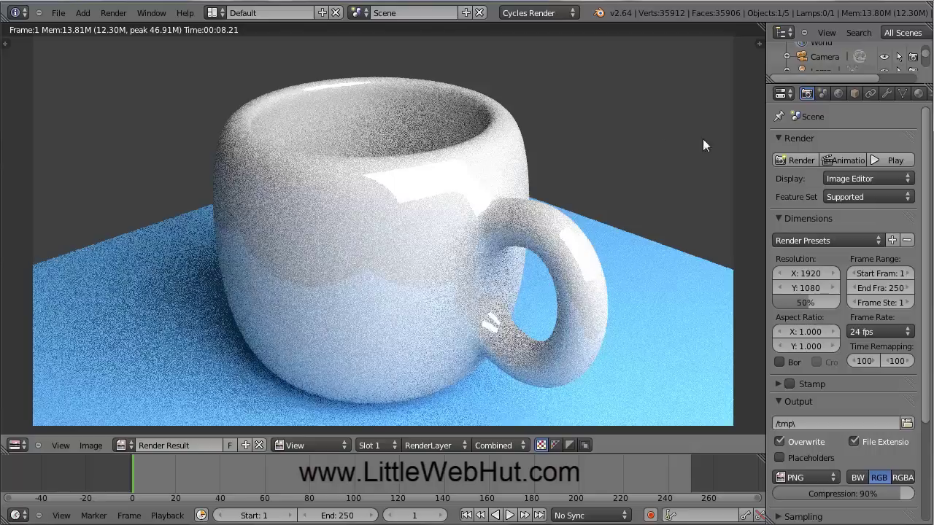
Set the number of render samples to 250 in the Cycles sampling settings.
scroll(927, 144, down, 5)
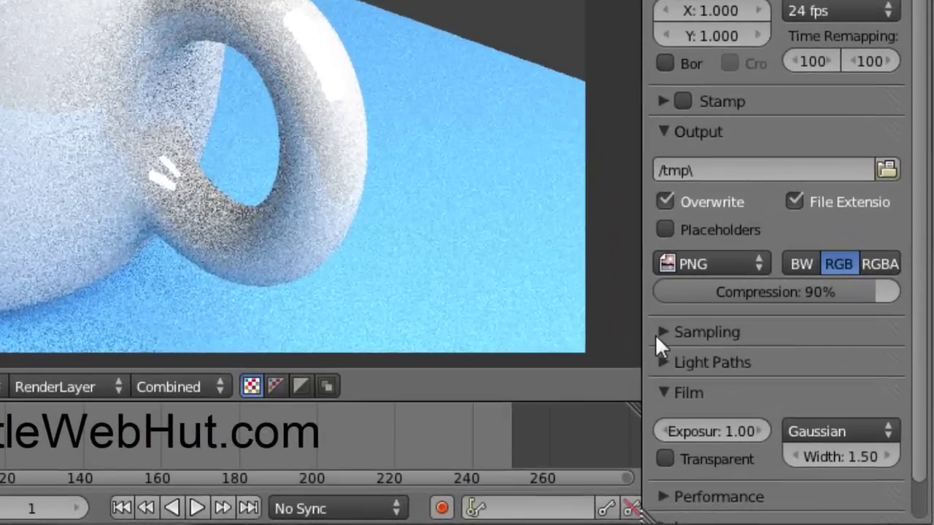
click(664, 333)
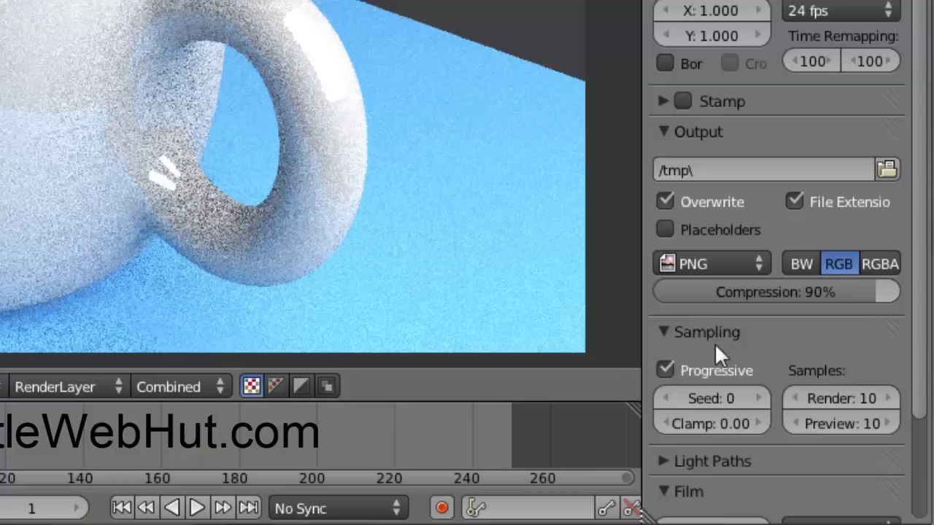
click(869, 401)
text(250)
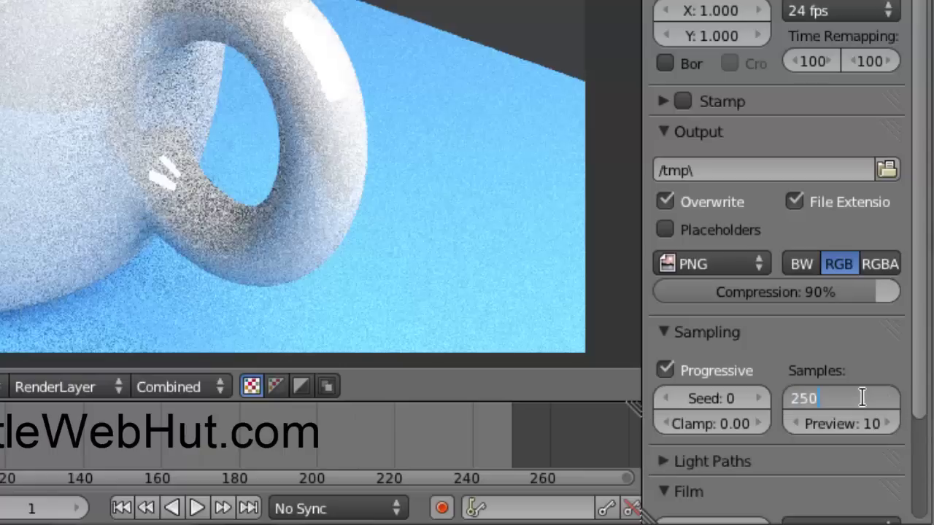
key(Return)
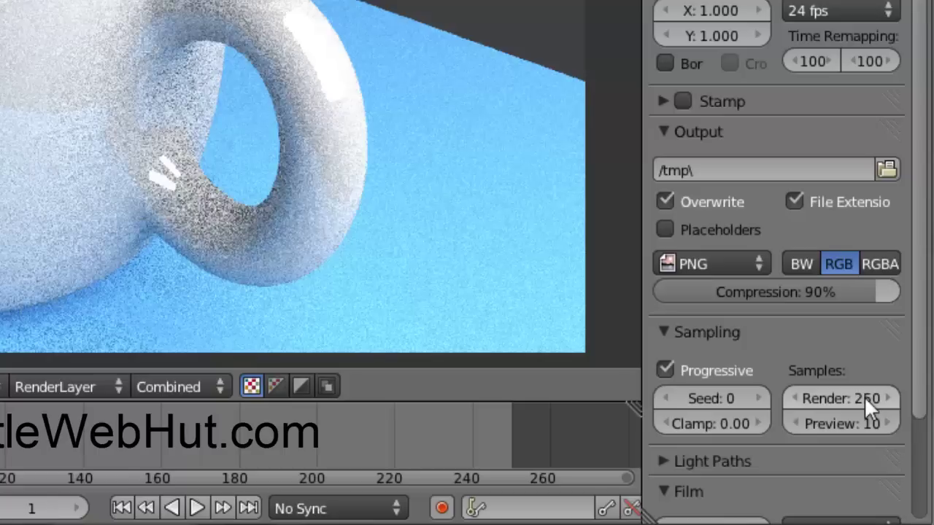
Set the sampling Clamp value to 0.98 and render the mug scene again.
click(733, 423)
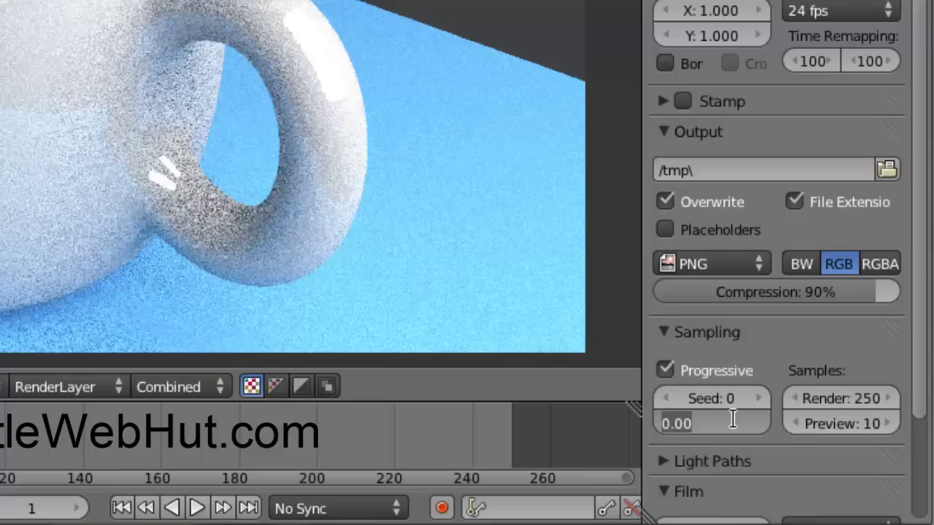
key(BackSpace)
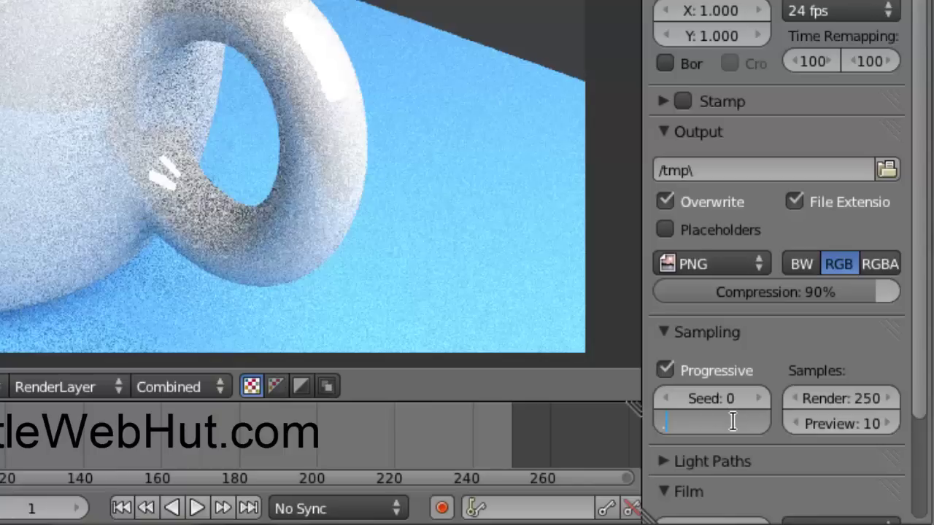
text(.98)
key(Return)
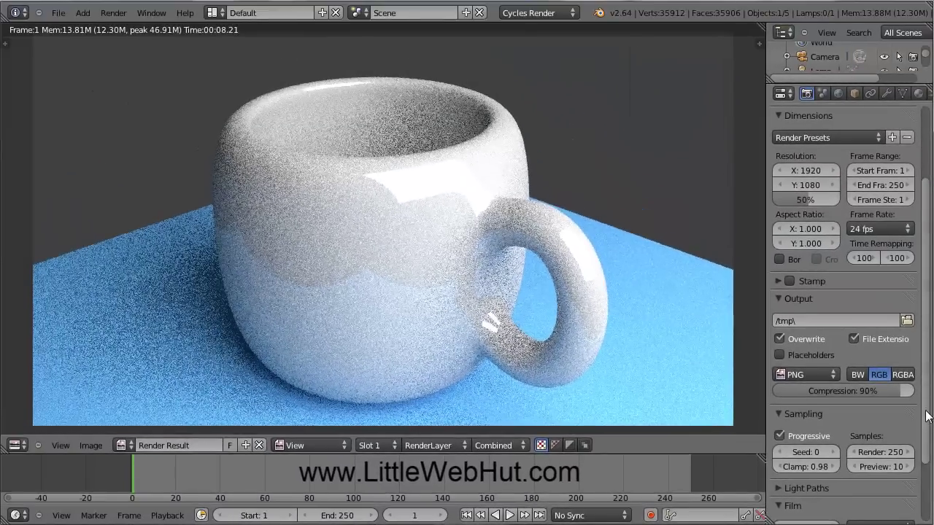
scroll(925, 163, up, 3)
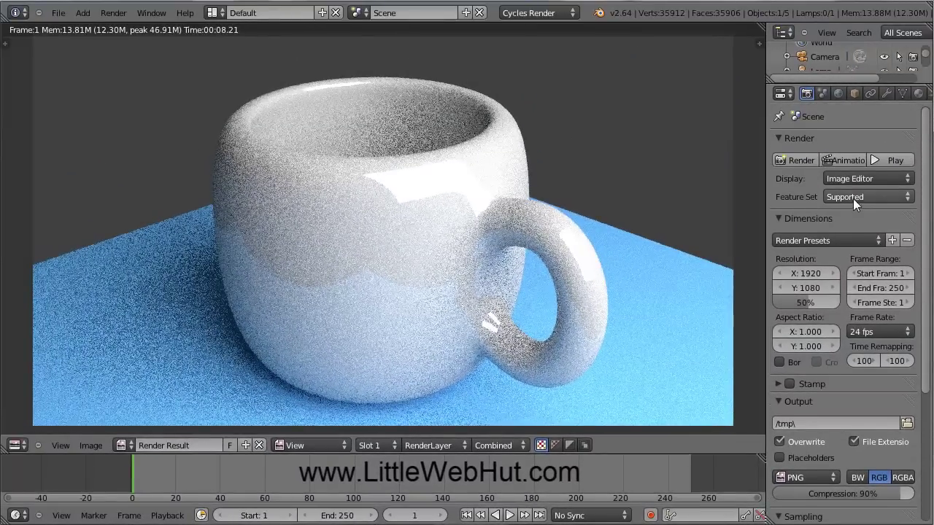
click(796, 159)
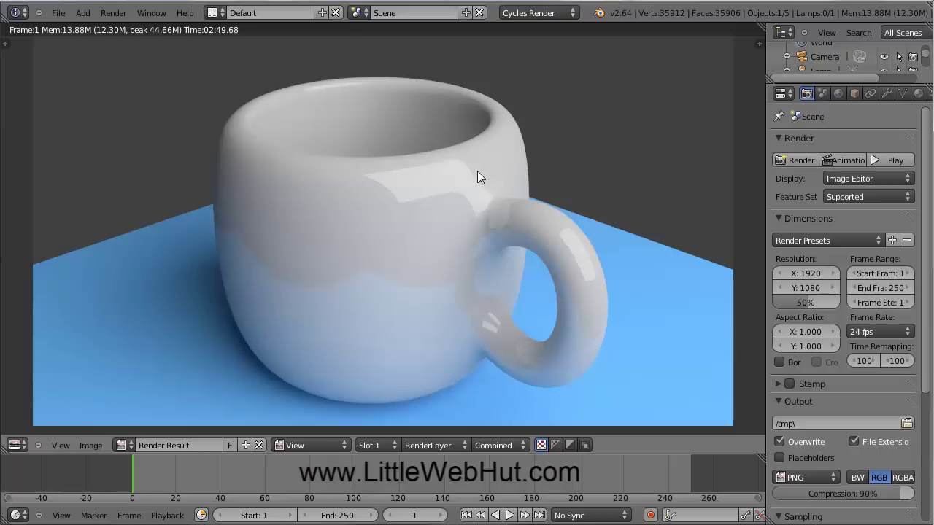
Save the rendered image as cup.png in the C:\demo\ folder.
key(F3)
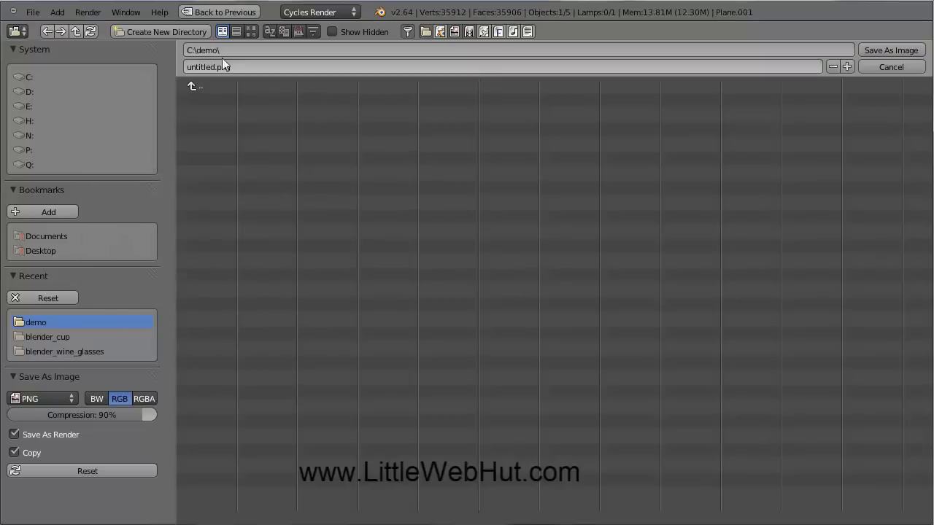
click(214, 69)
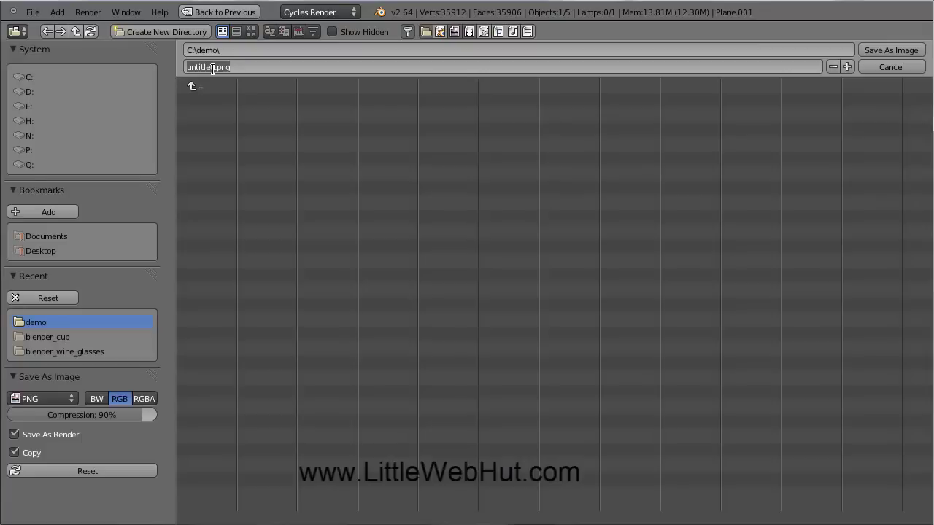
click(213, 68)
key(BackSpace)
key(BackSpace)
key(BackSpace)
key(BackSpace)
key(BackSpace)
key(BackSpace)
key(BackSpace)
key(BackSpace)
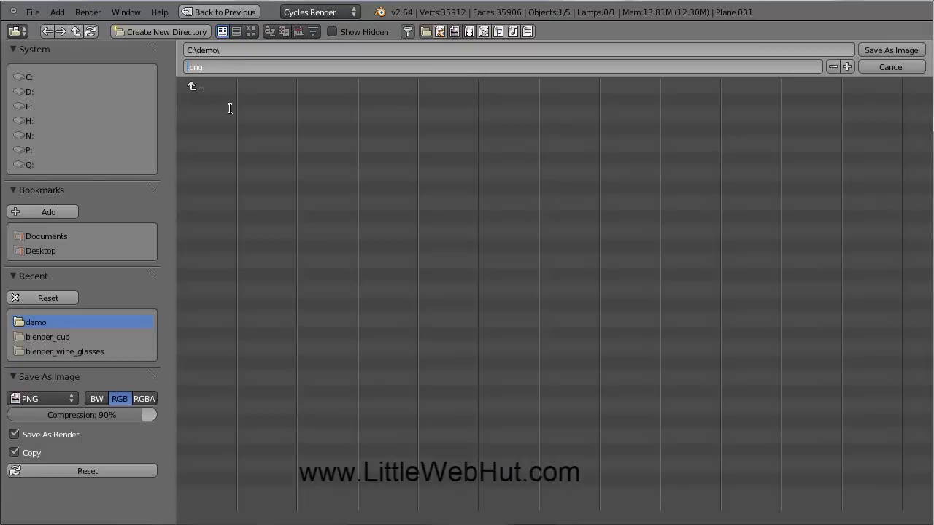
text(cp)
text(up)
click(884, 50)
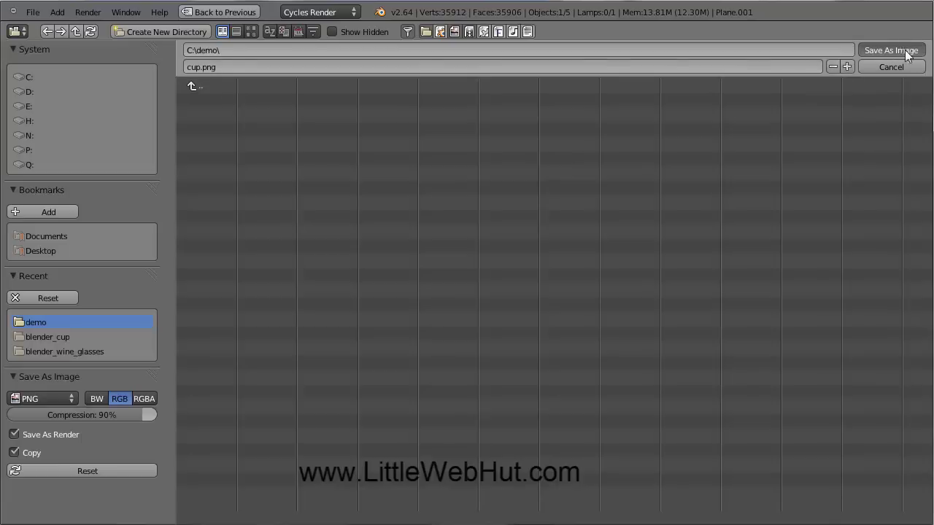
click(904, 52)
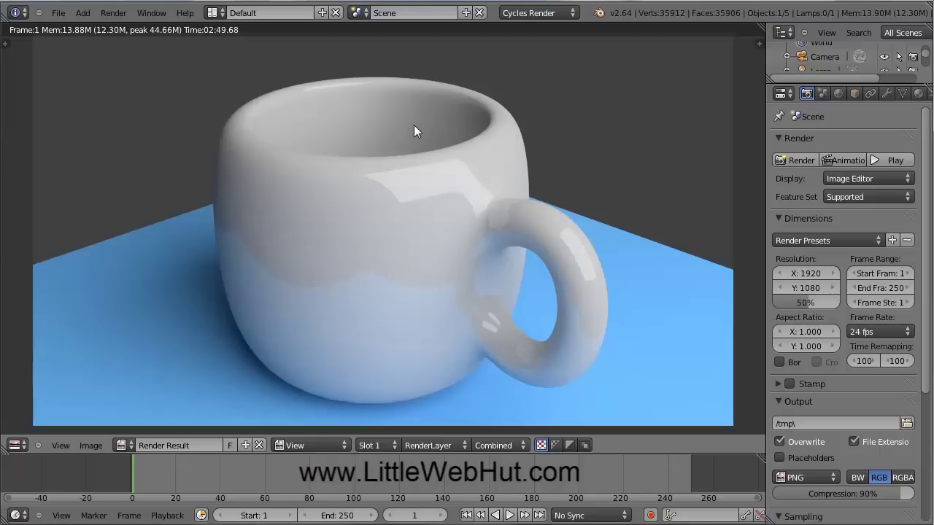
Switch from the render to the 3D view and back, and save the project under its existing file name.
key(Escape)
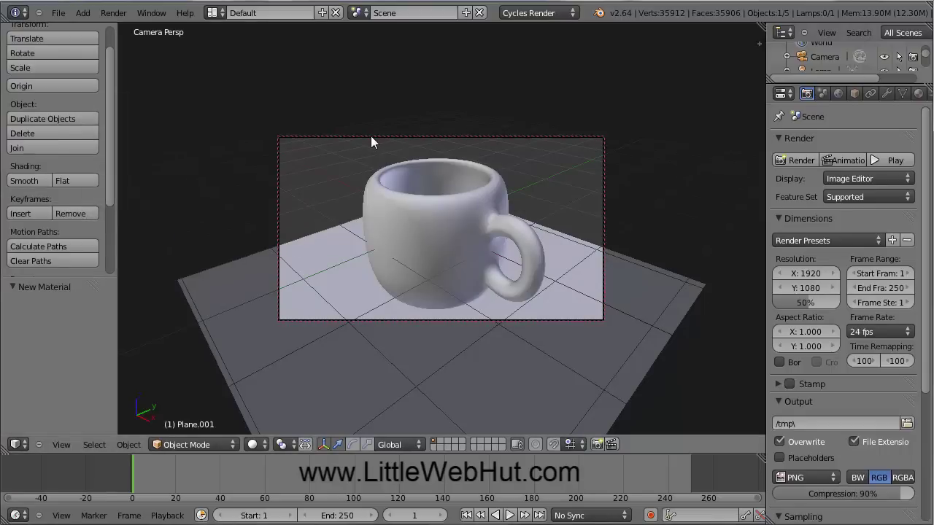
key(F11)
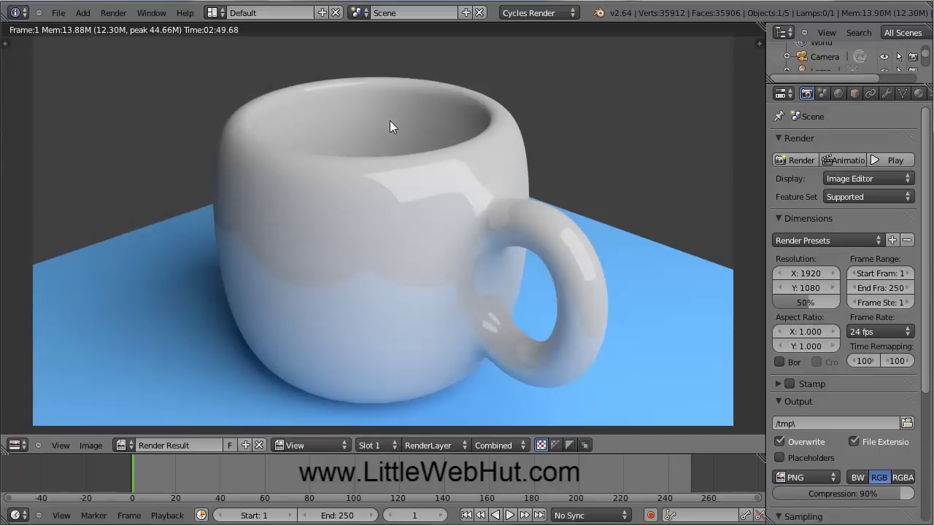
click(58, 12)
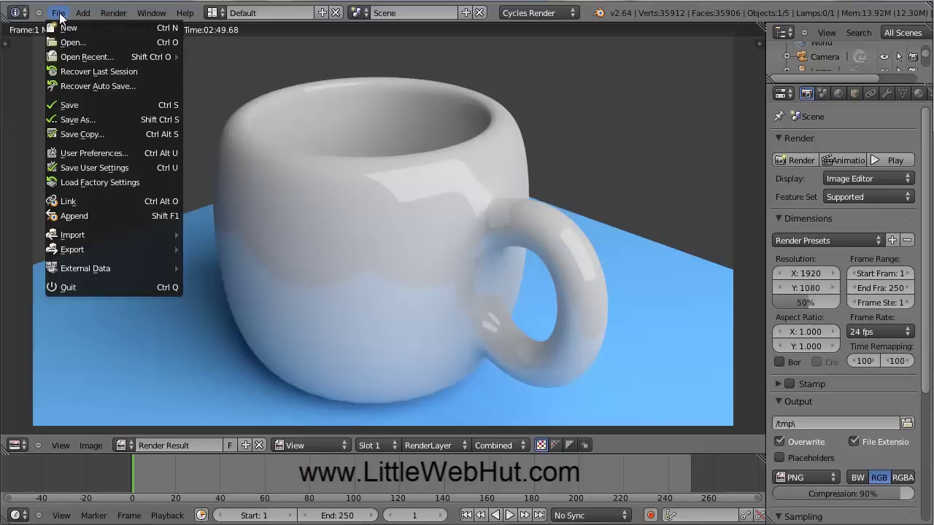
click(85, 105)
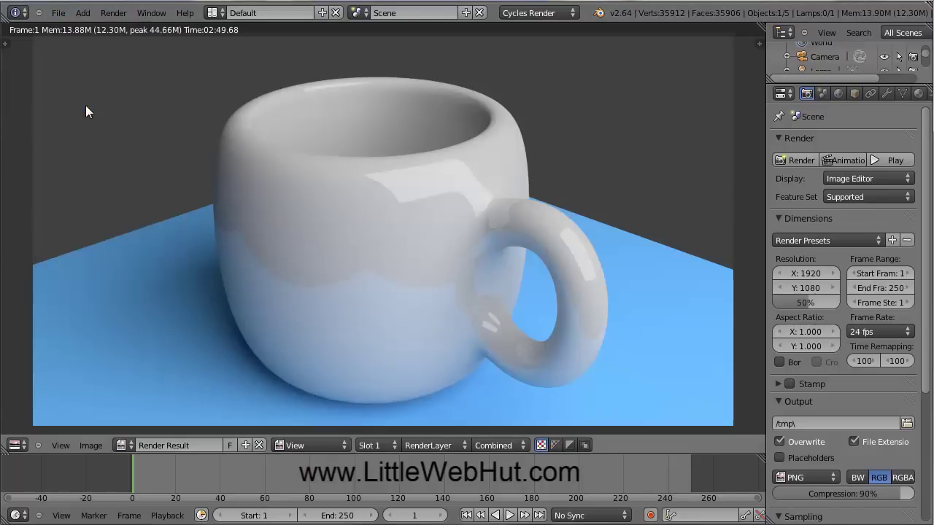